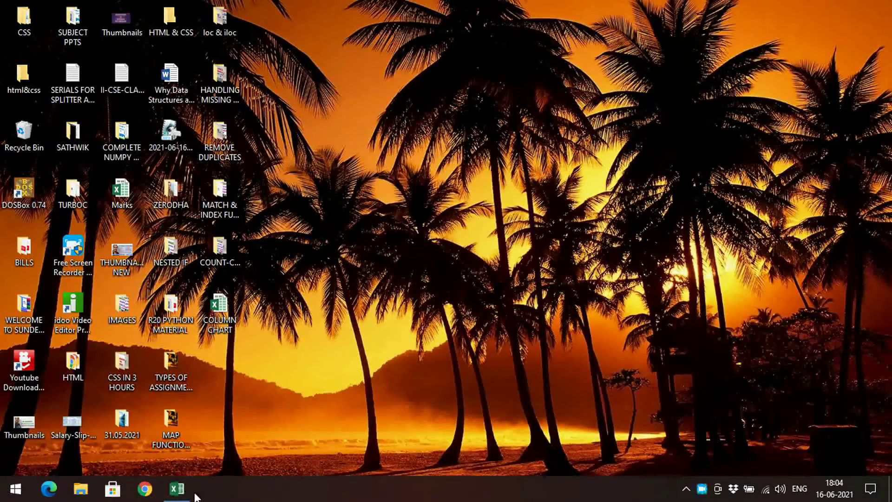
Step: Switch to the COLUMN CHART workbook in Excel and examine the student marks table and the percentage-range counts in K9:P10
click(174, 494)
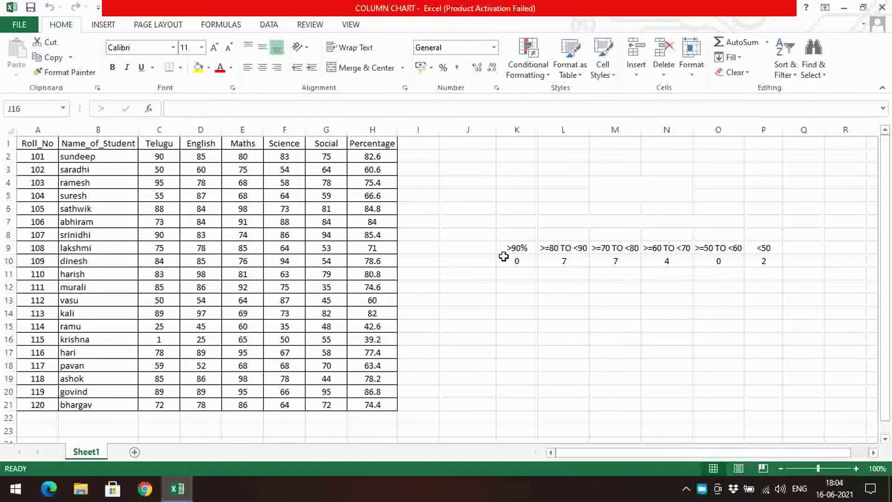
drag(514, 247, 774, 259)
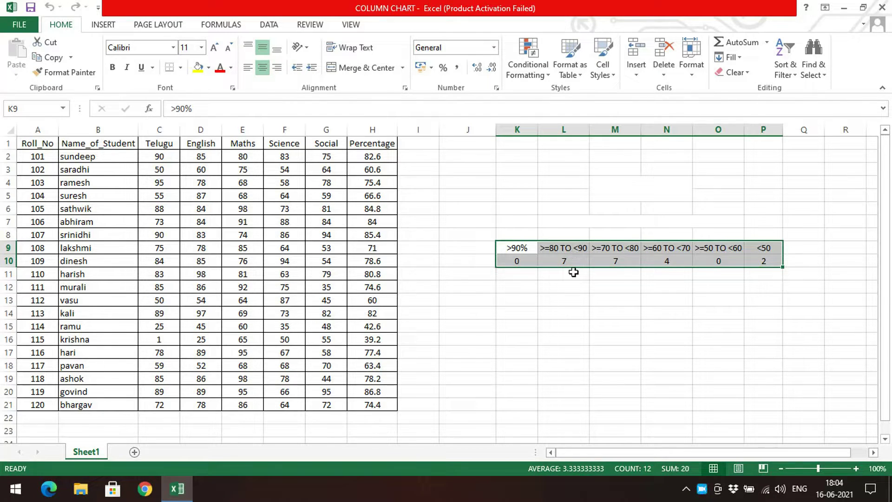
click(574, 274)
click(541, 342)
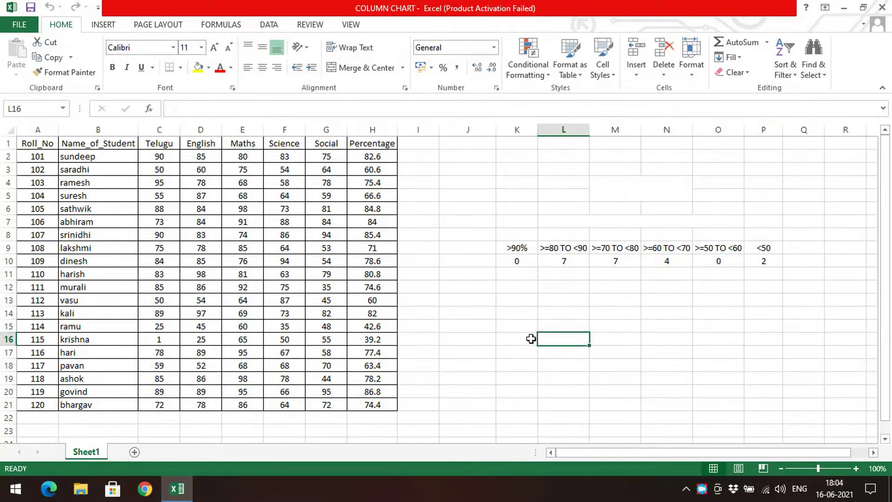
drag(507, 255, 763, 249)
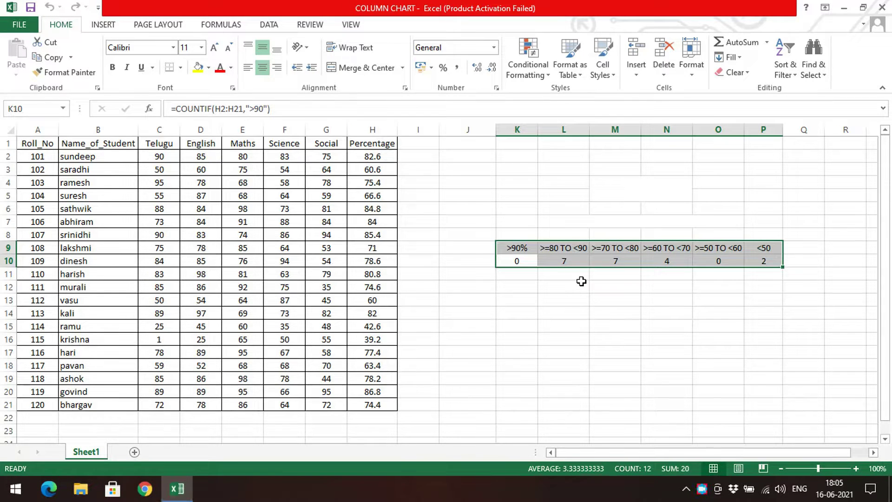
drag(35, 147, 371, 404)
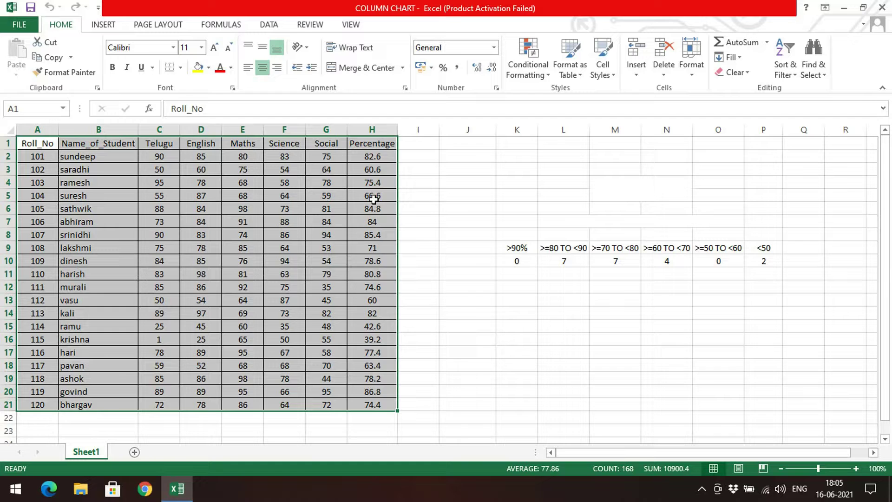
drag(534, 250, 330, 259)
drag(725, 452, 609, 445)
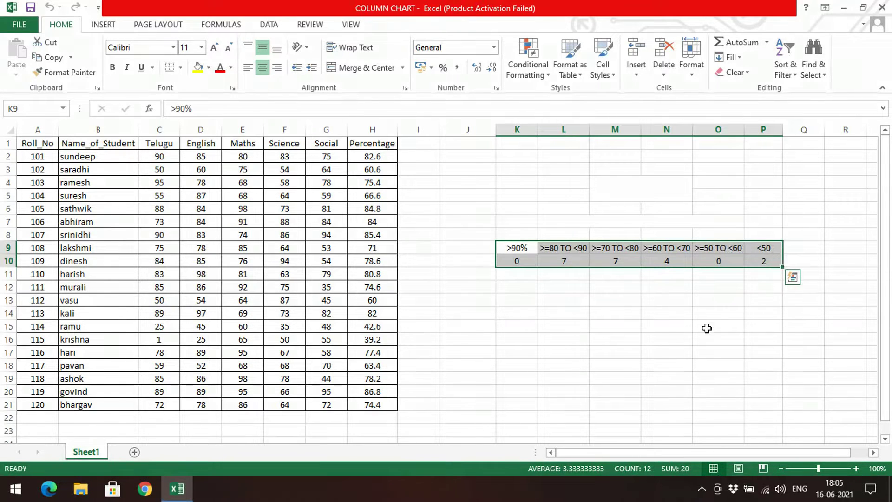
click(670, 337)
drag(509, 249, 755, 264)
drag(41, 144, 374, 405)
click(511, 300)
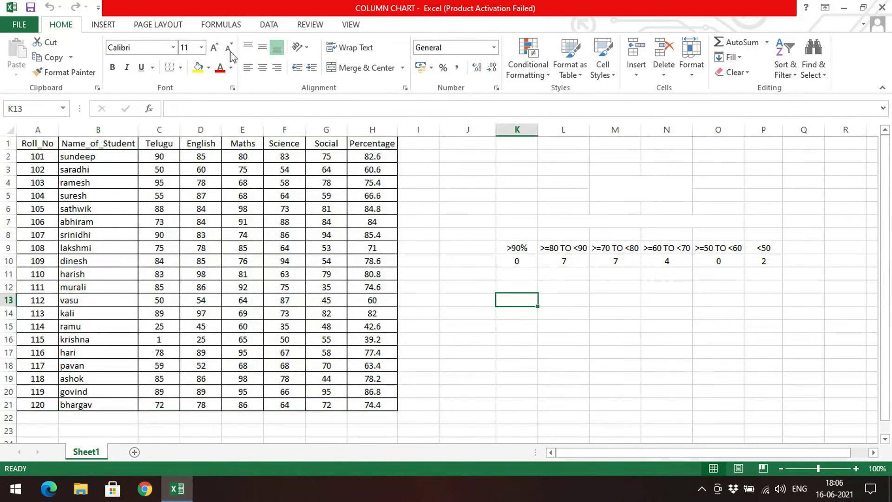
drag(510, 248, 760, 273)
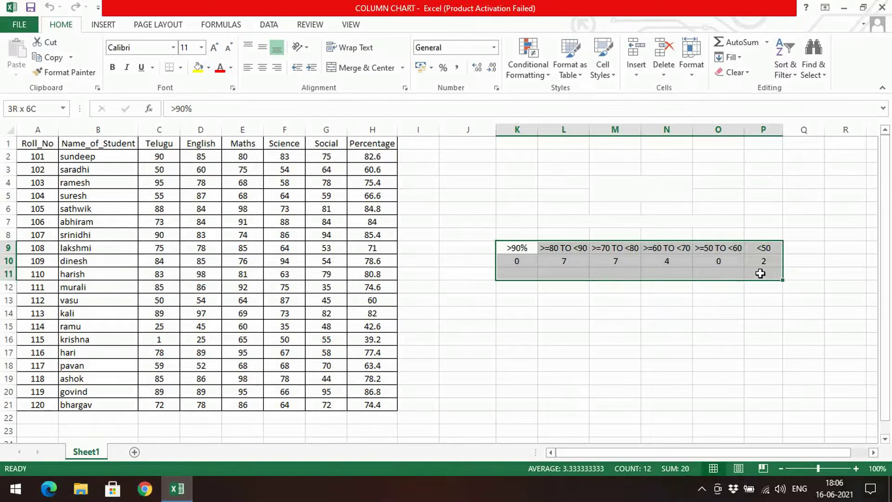
Step: Label the two summary rows by entering Percentage in J9 and Count in J10
click(463, 248)
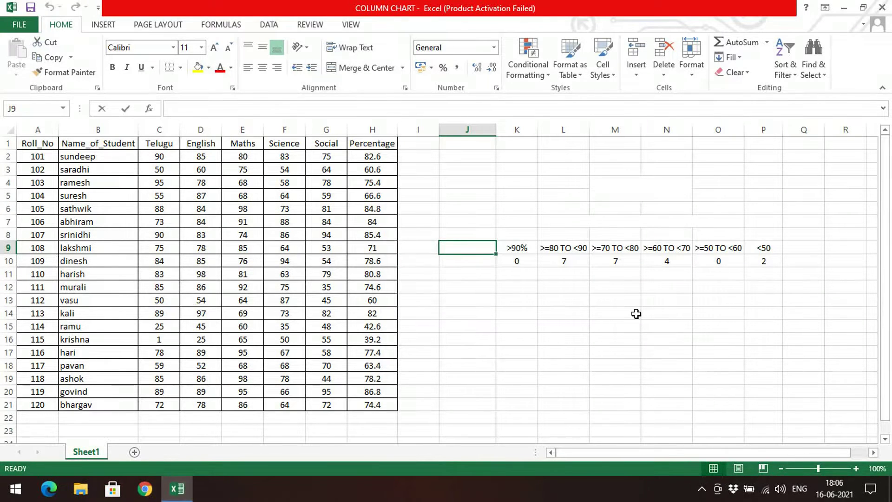
text(p)
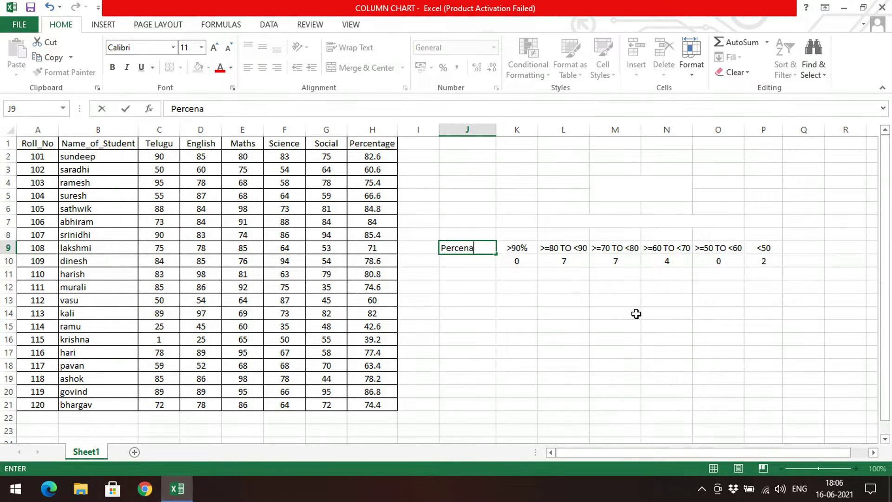
text(ercentae)
key(Return)
text(Count)
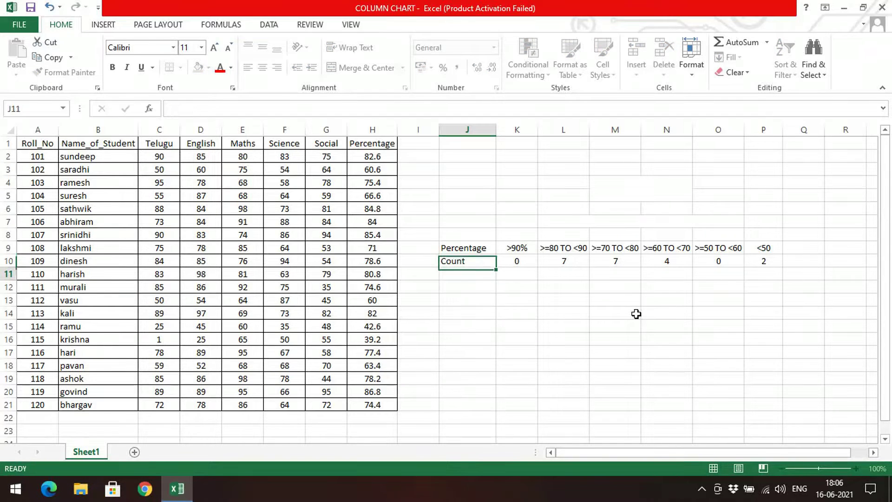
key(Return)
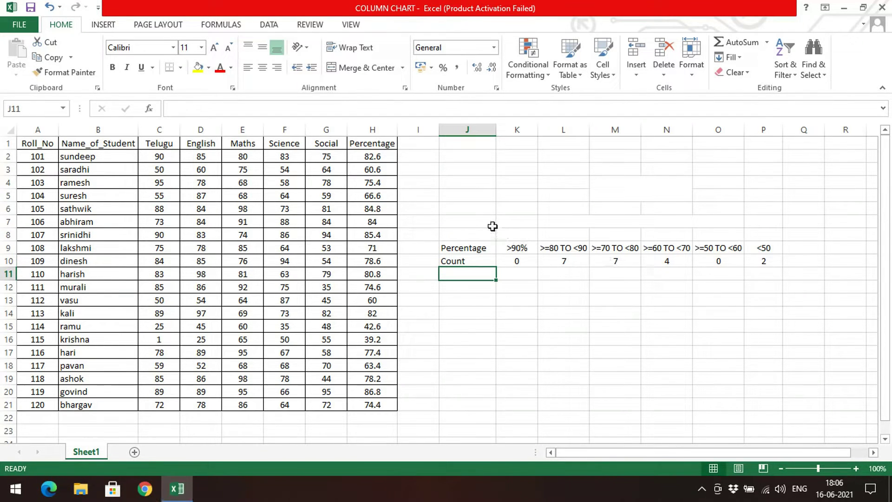
Step: Insert a 2-D clustered column chart from the summary range J9:P10
drag(473, 245, 767, 260)
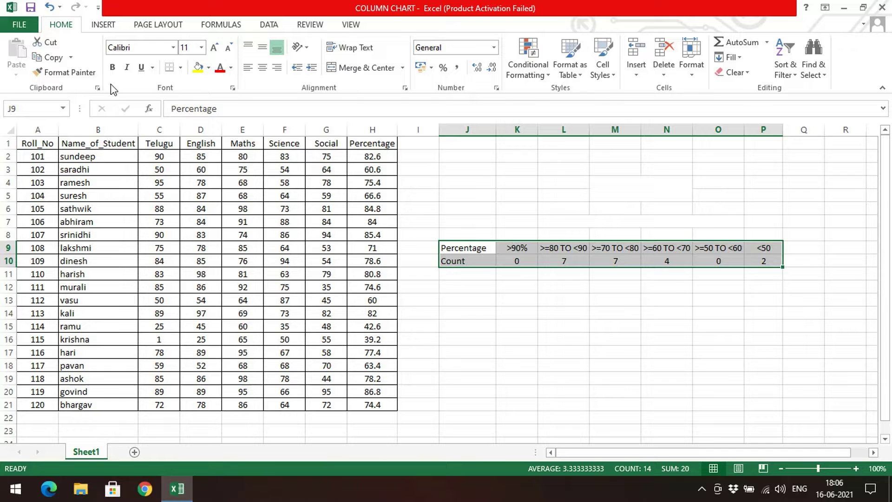
click(110, 28)
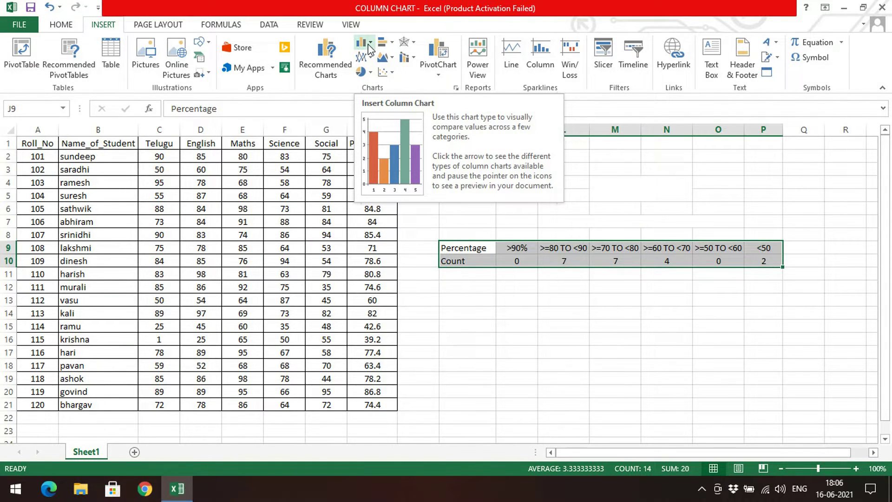
click(357, 43)
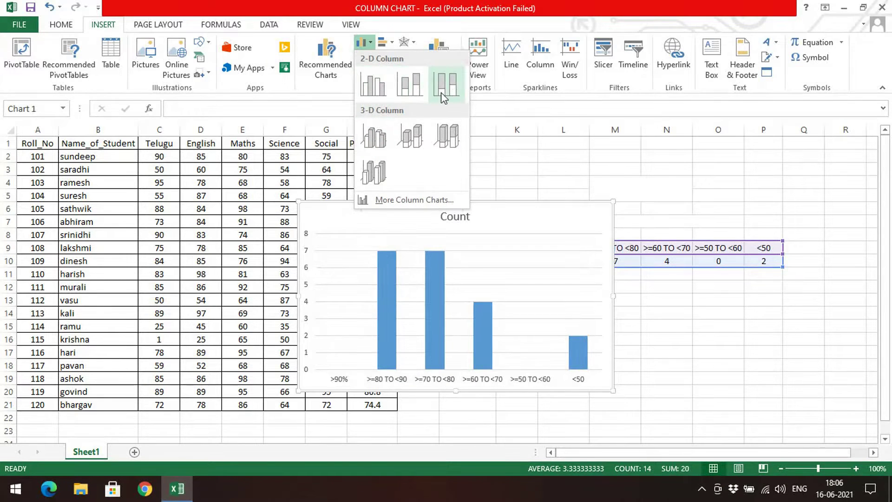
click(382, 87)
Step: Reposition the column chart to span roughly columns F to M and rows 3 to 17, keeping it selected
drag(394, 209, 300, 167)
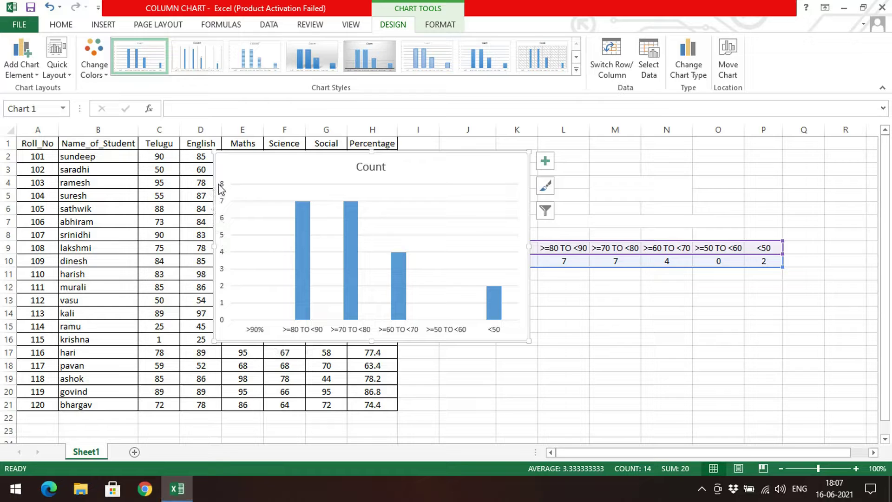
mouse_move(260, 171)
mouse_down()
mouse_move(474, 170)
mouse_move(528, 274)
mouse_move(412, 205)
mouse_move(331, 185)
mouse_up()
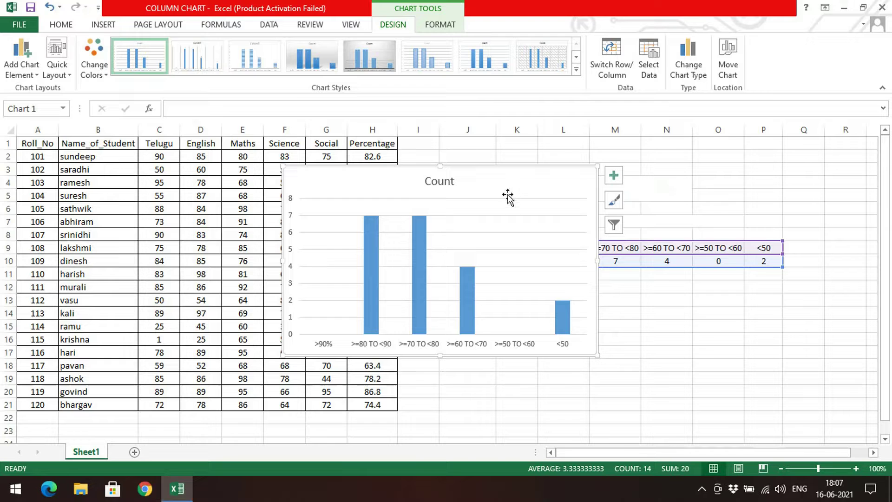
click(726, 344)
click(538, 188)
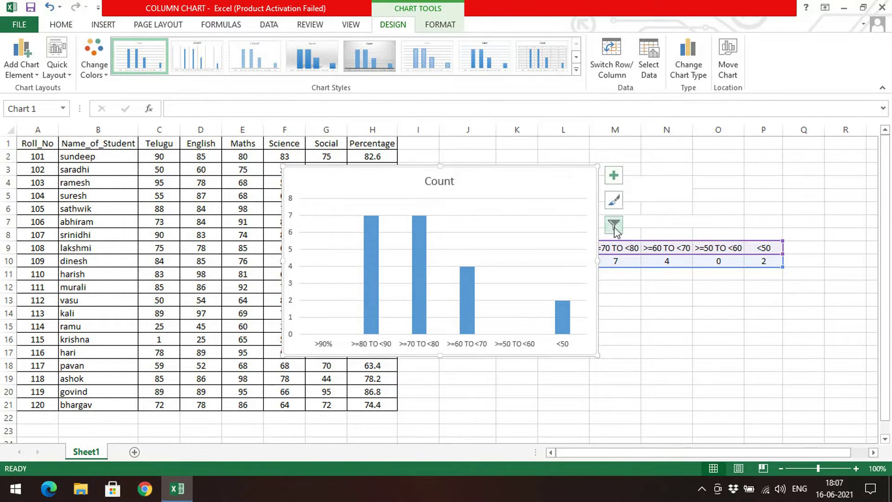
Step: Try hiding and restoring the chart's axes, and try showing and removing its axis titles
click(616, 176)
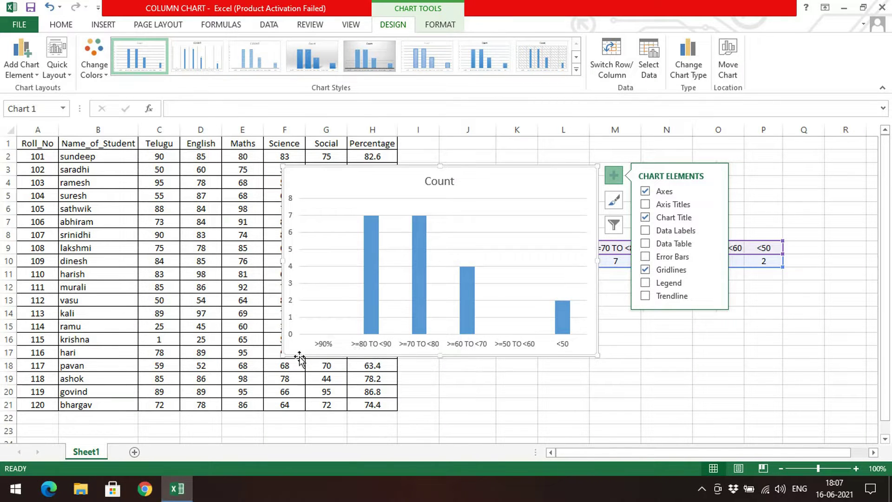
click(646, 192)
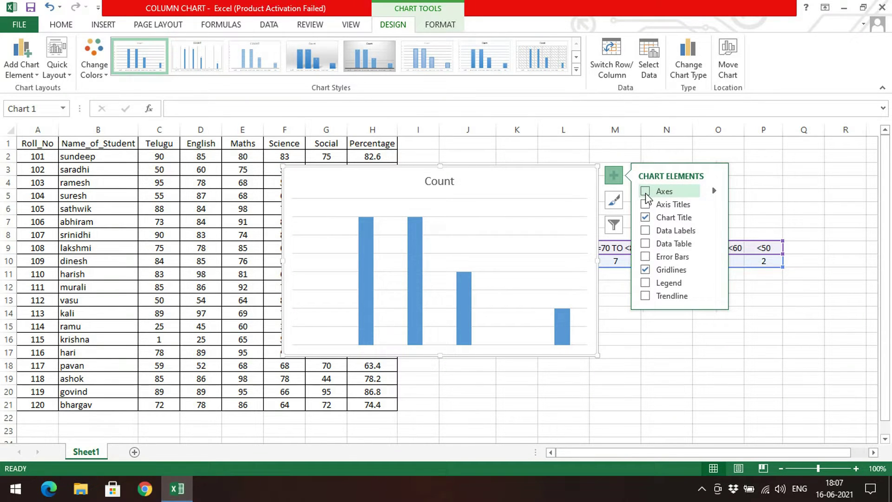
click(646, 192)
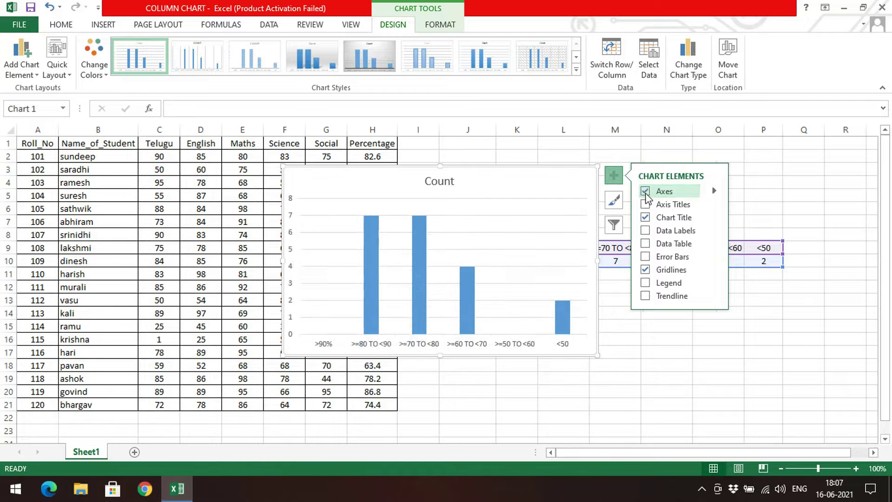
click(647, 205)
click(647, 205)
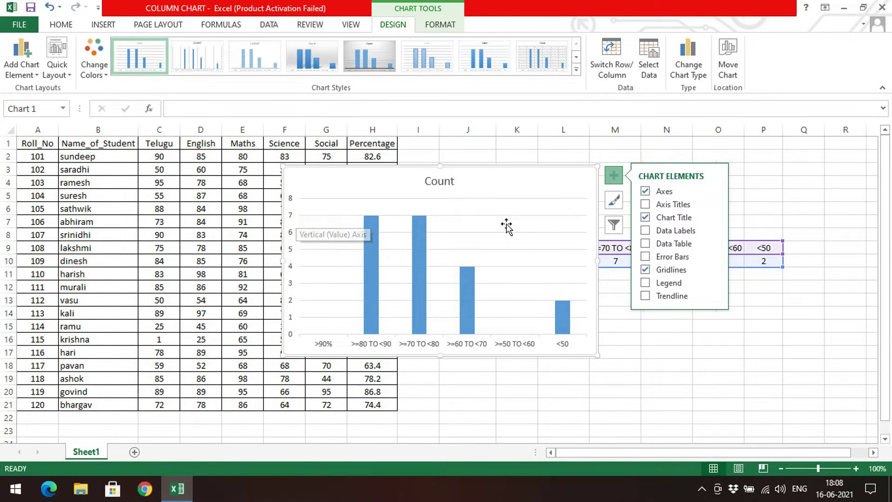
Step: Add axis titles to the chart and set the vertical axis title to STUDENT COUNT
click(645, 205)
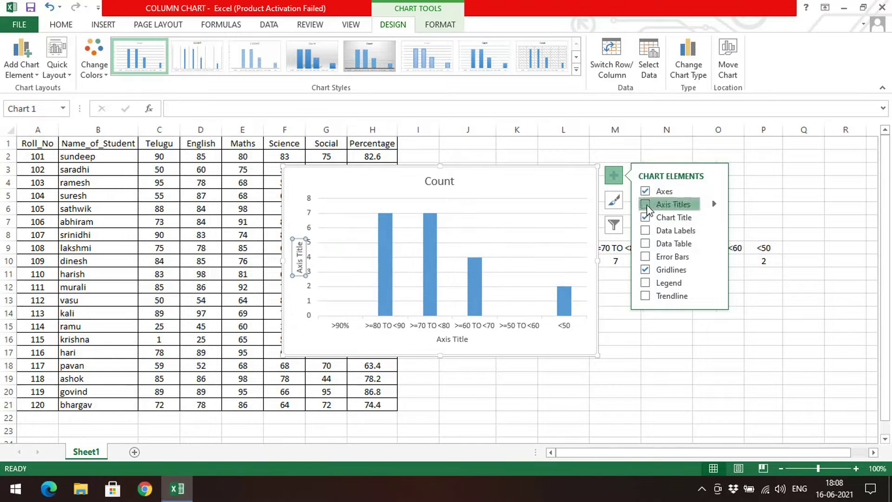
double_click(299, 266)
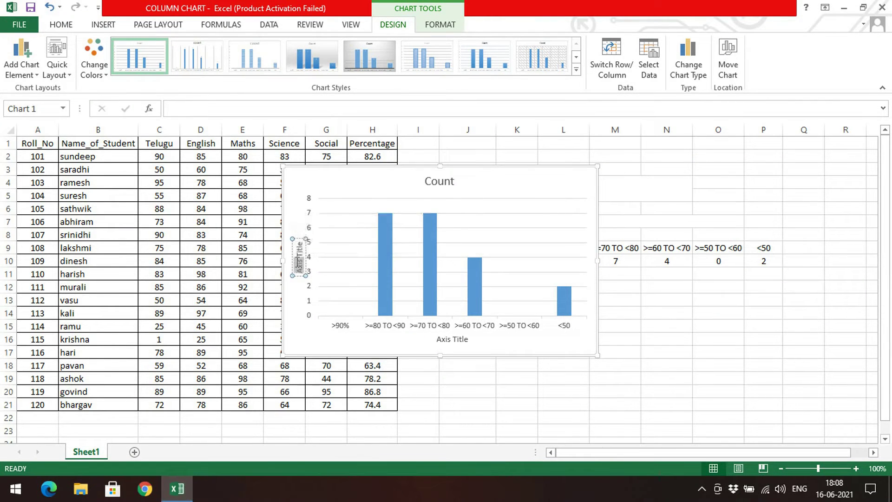
triple_click(299, 266)
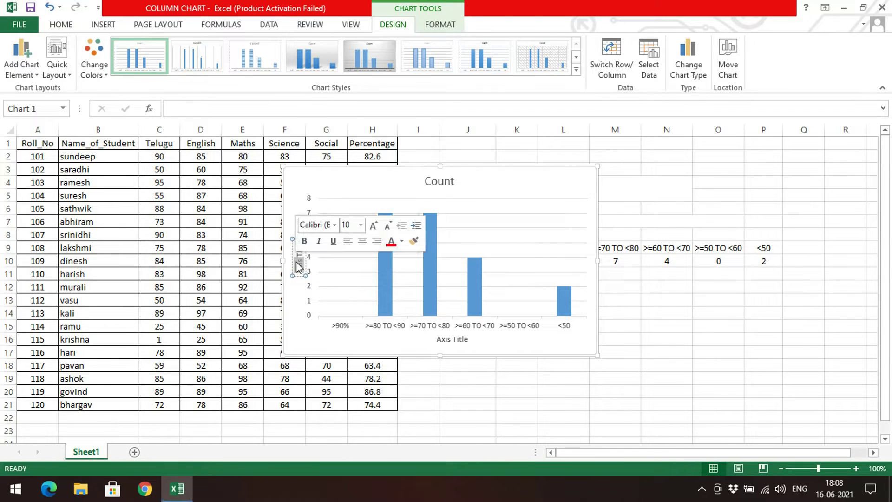
text(count)
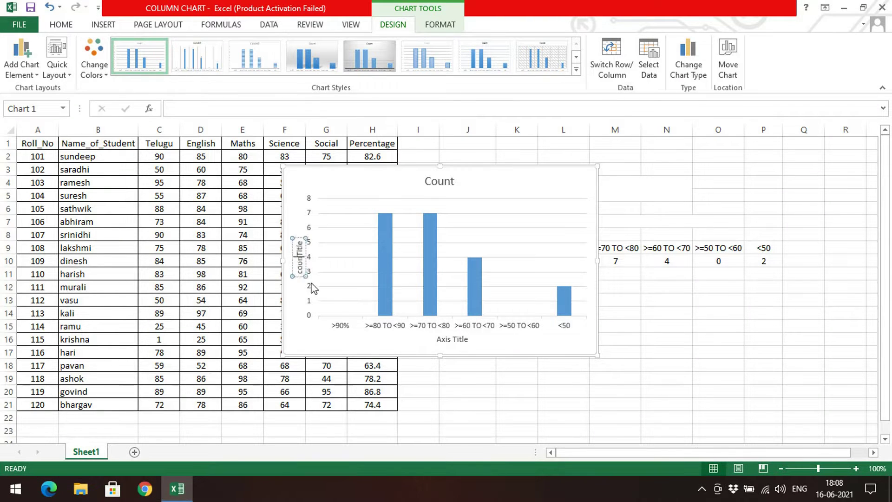
key(BackSpace)
key(BackSpace)
key(BackSpace)
key(BackSpace)
key(BackSpace)
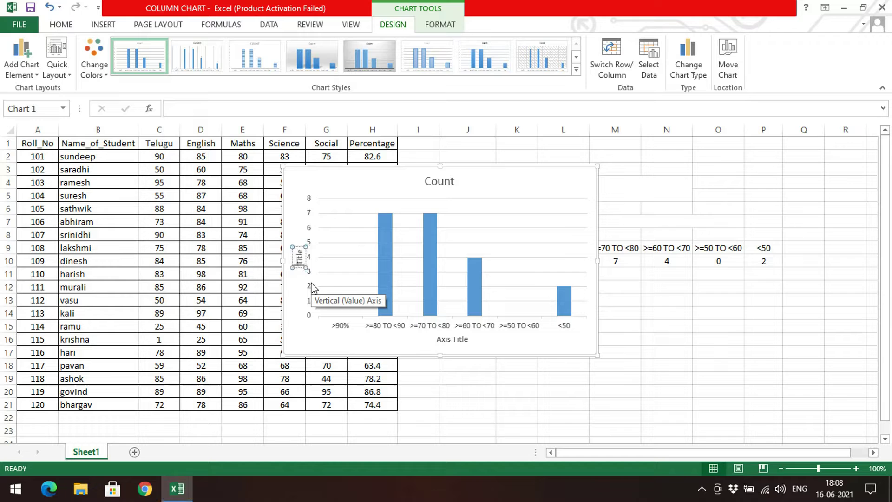
key(Delete)
key(Delete)
key(Delete)
key(Delete)
text(STUDENT COUNT)
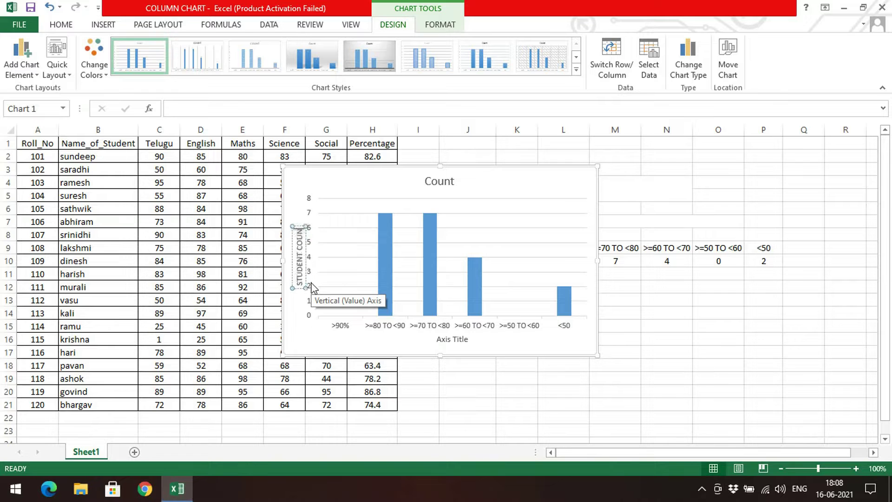
Step: Set the chart's horizontal axis title to PERCENTAGE RANGE
click(444, 344)
double_click(454, 342)
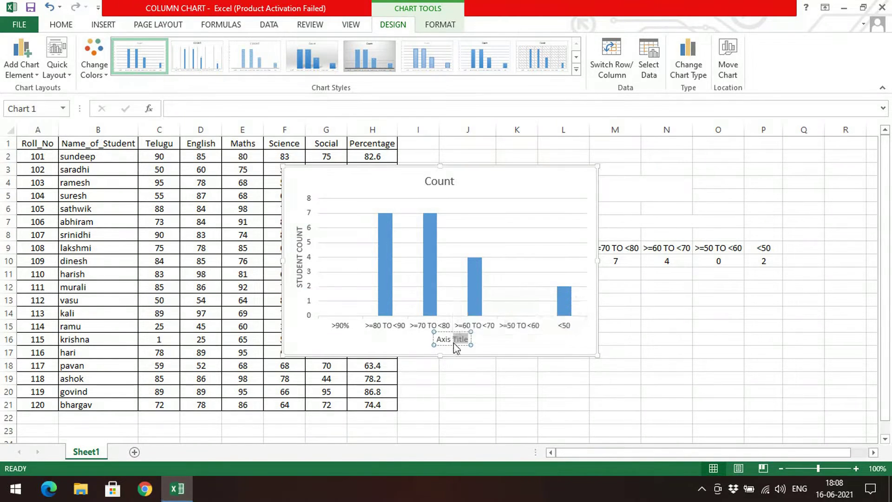
double_click(445, 339)
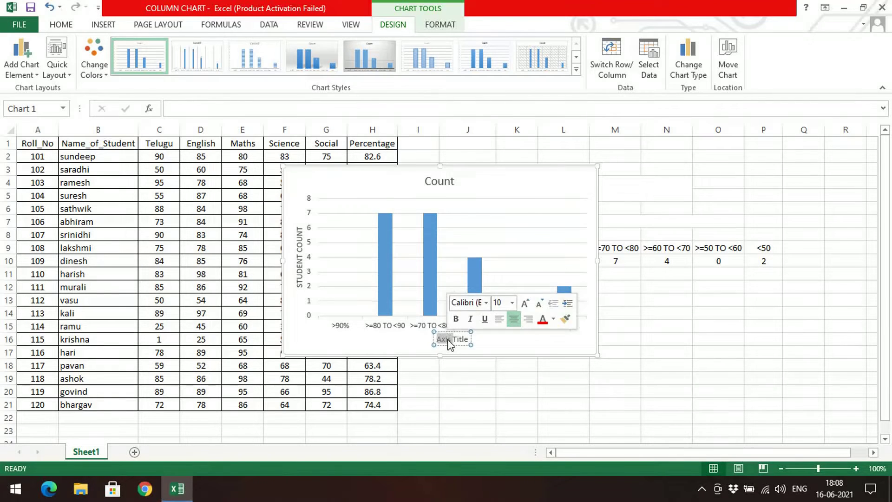
text(PER)
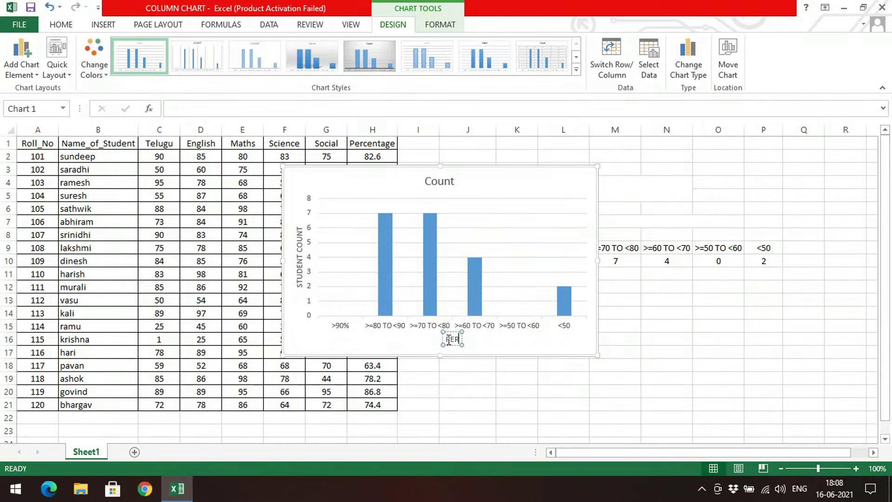
text(CENTAGE)
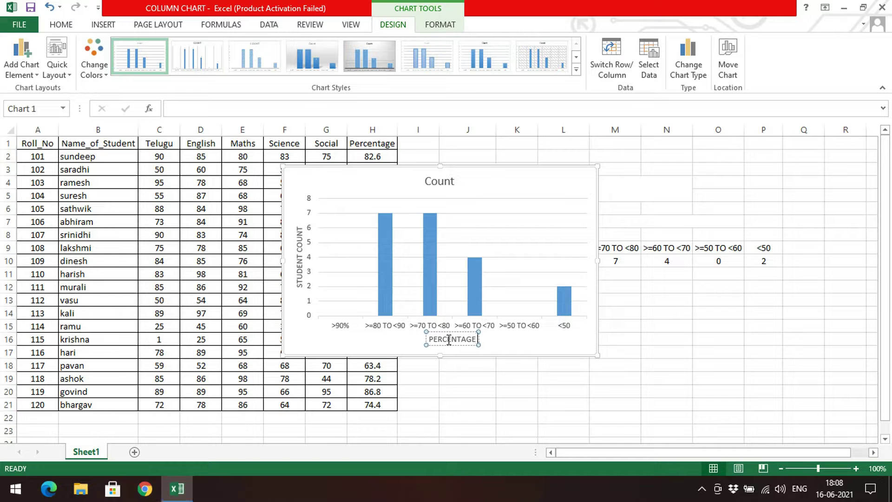
text( RANGE)
key(Return)
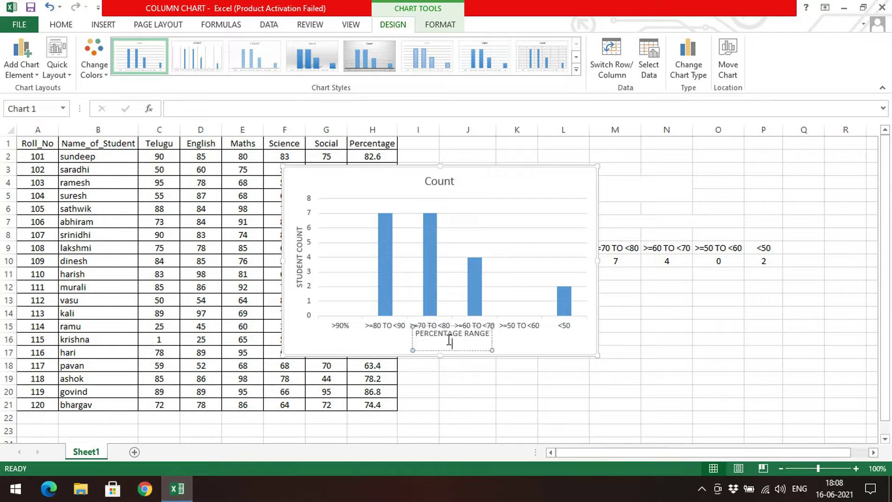
key(BackSpace)
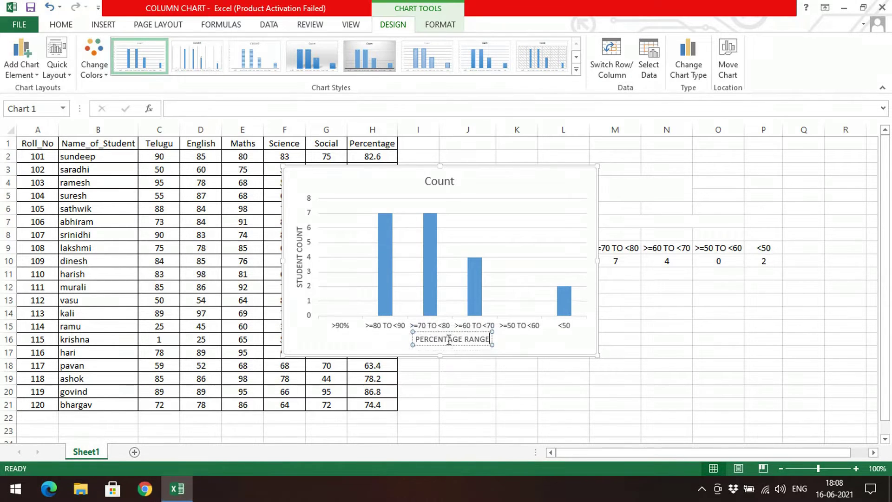
click(507, 334)
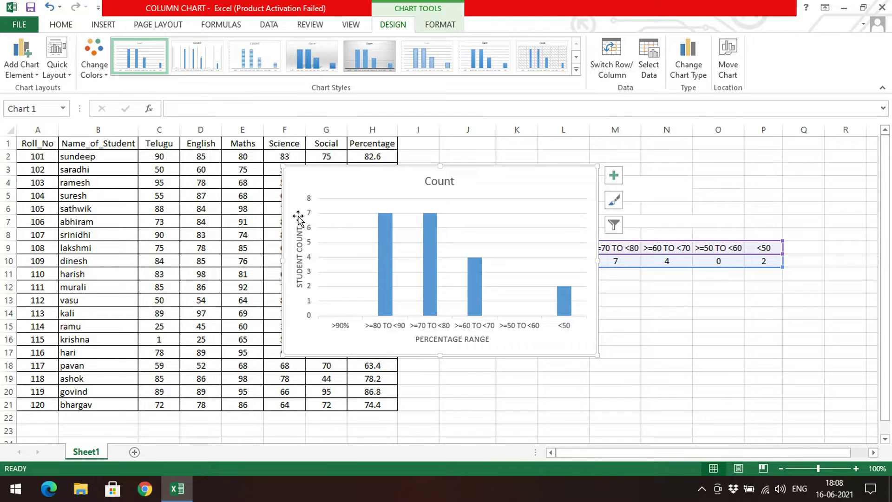
Step: Try hiding and restoring the chart title
click(613, 176)
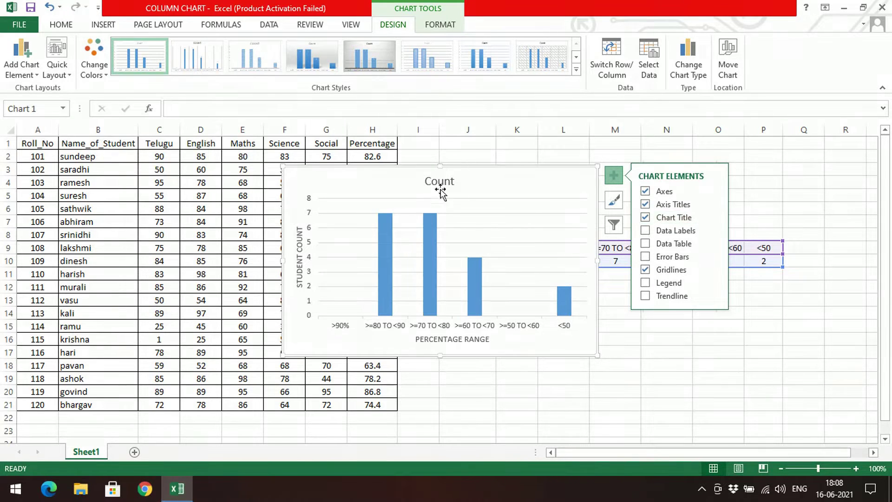
click(645, 218)
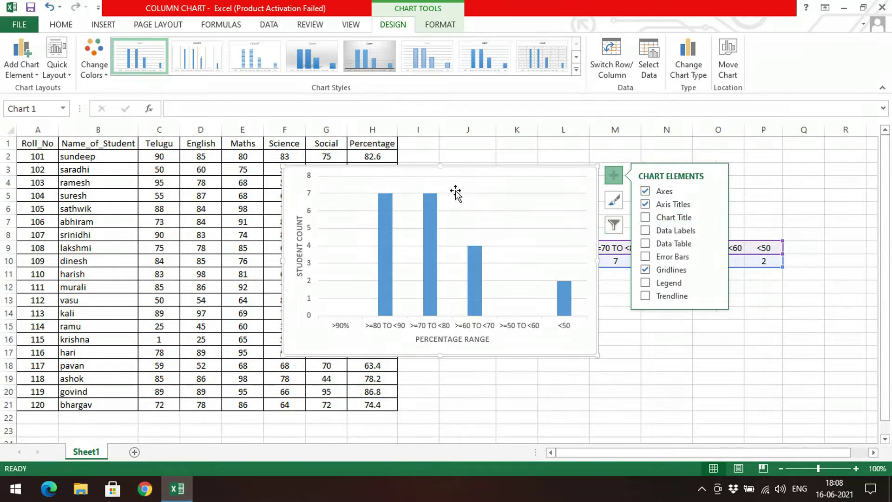
click(645, 217)
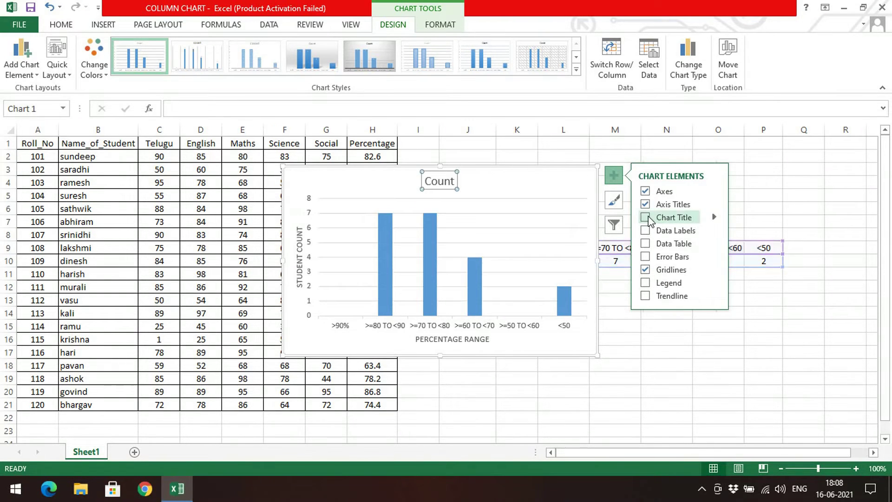
Step: Try COUNT OF STUDENTS as the chart title
click(437, 180)
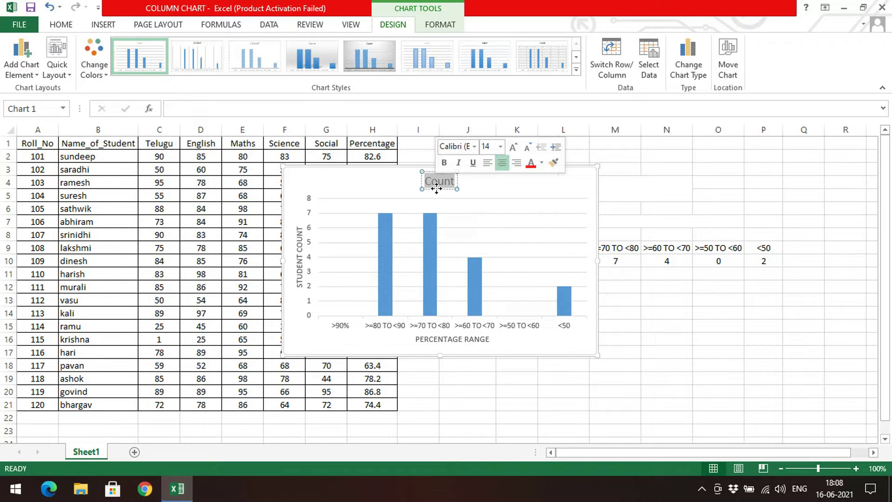
text(COUNT OG S)
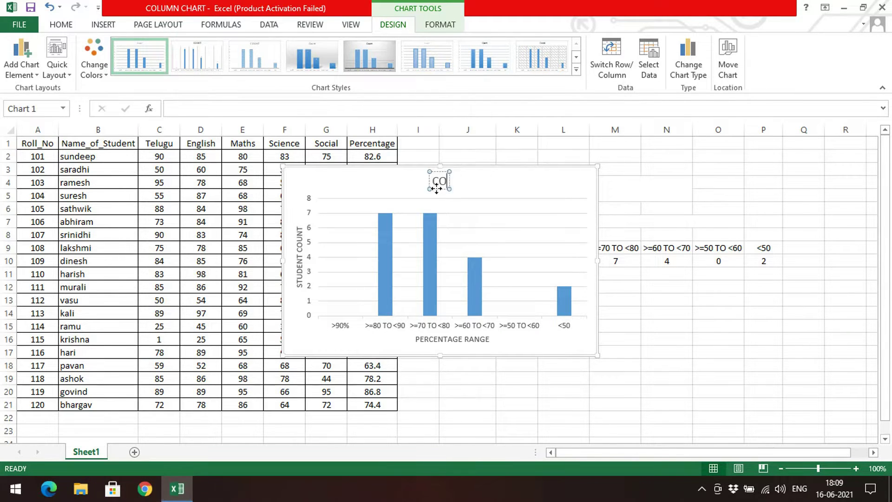
key(BackSpace)
key(BackSpace)
key(BackSpace)
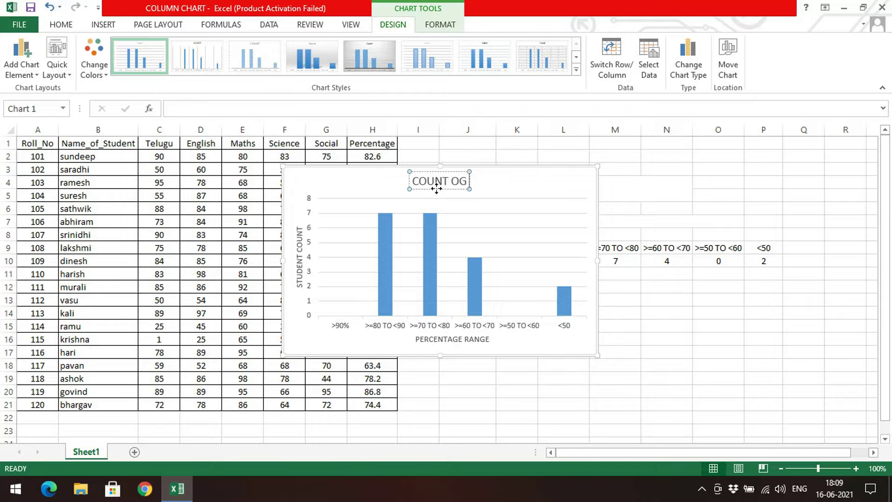
text(F STUDENTS)
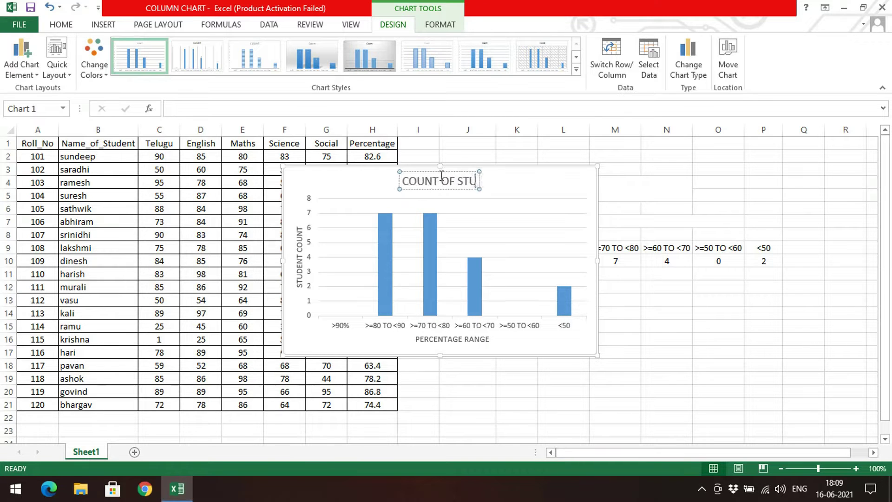
Step: Replace the chart title text with STUDENT PERFORMANCE ANALYSIS
key(BackSpace)
key(BackSpace)
key(BackSpace)
key(BackSpace)
key(BackSpace)
key(BackSpace)
key(BackSpace)
key(BackSpace)
key(BackSpace)
key(BackSpace)
key(BackSpace)
key(BackSpace)
key(BackSpace)
key(BackSpace)
key(BackSpace)
key(BackSpace)
key(BackSpace)
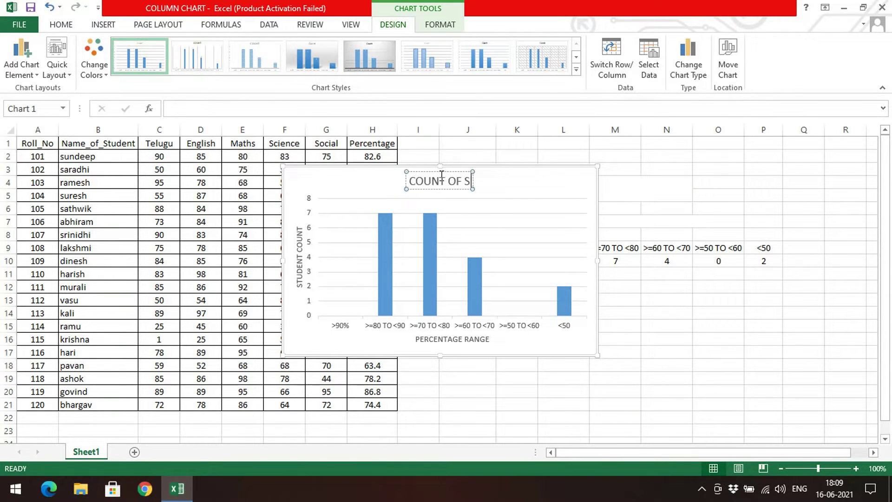
text(ST)
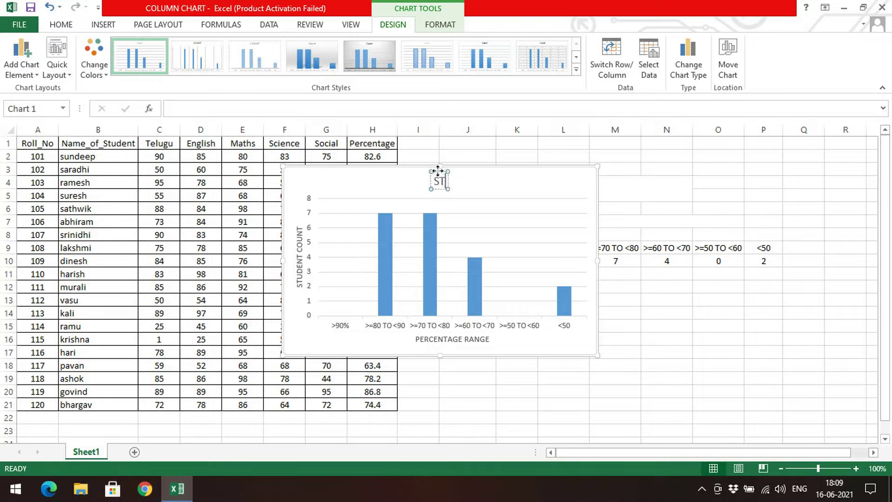
text(UDEN)
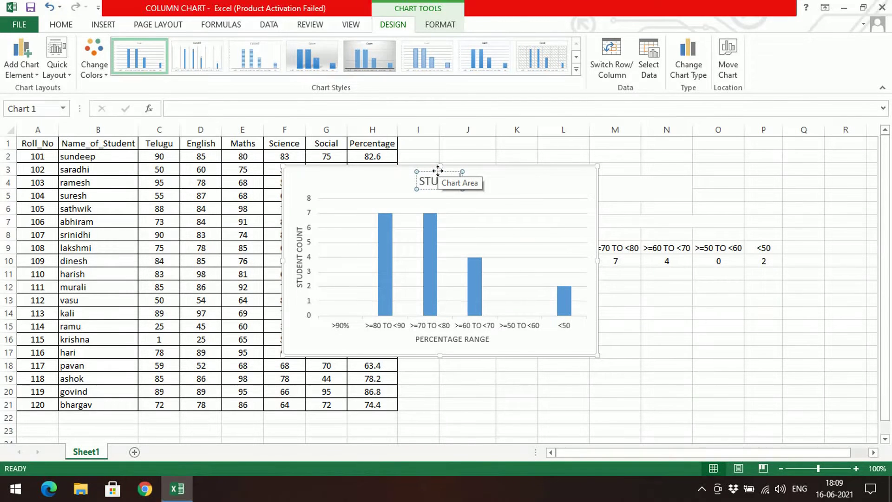
text(T)
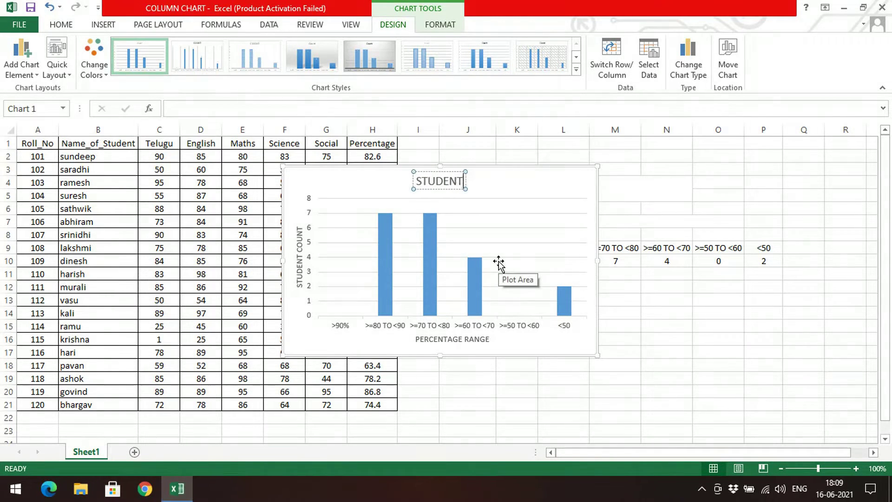
text( PERFORMANCE ANALYSIS)
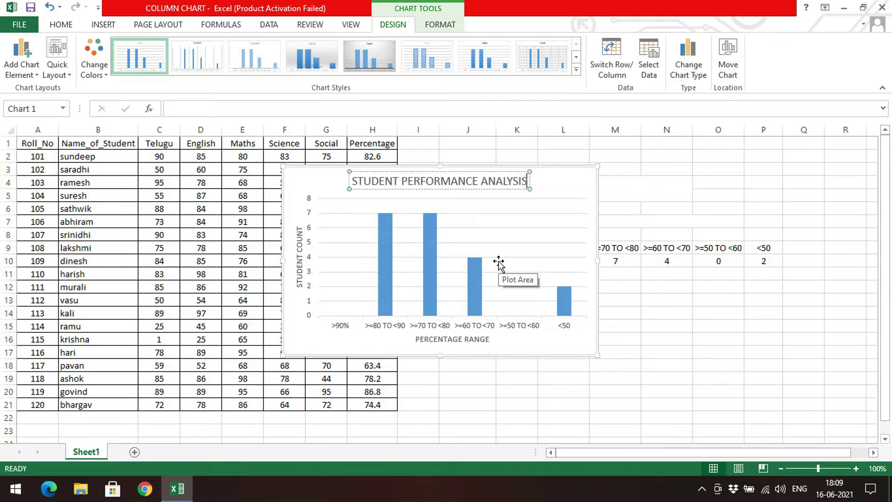
click(577, 200)
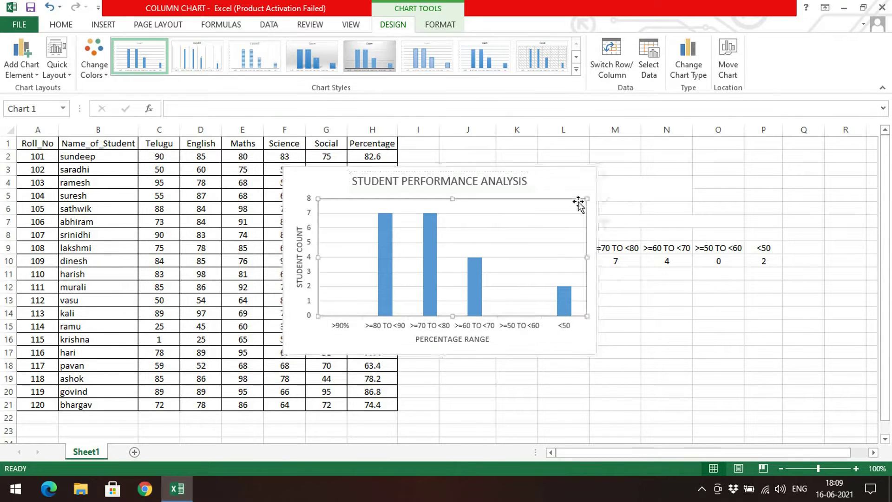
click(576, 189)
Step: Replace STUDENT PERFORMANCE with CLASS so the chart title reads CLASS ANALYSIS
double_click(410, 181)
drag(352, 181, 468, 181)
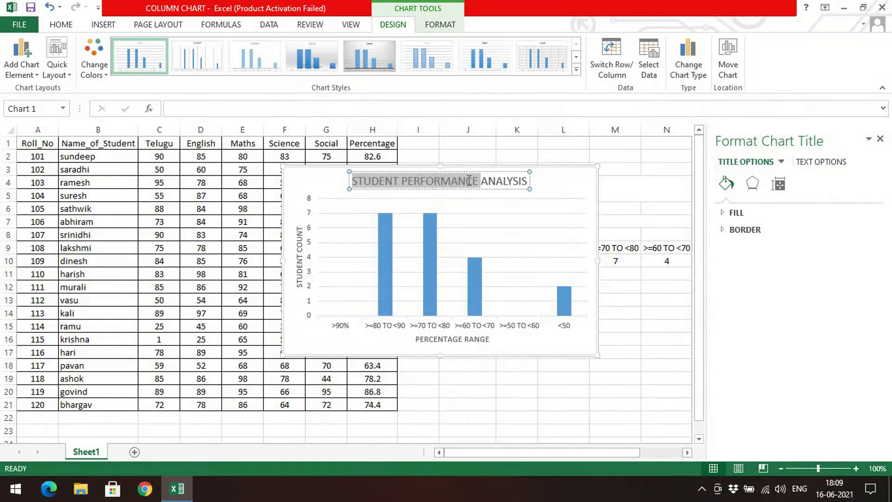
text(CLASS)
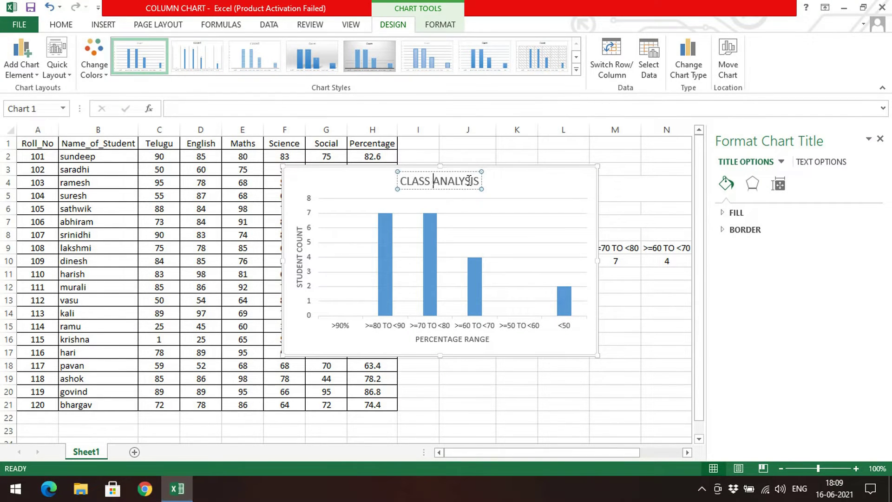
click(587, 183)
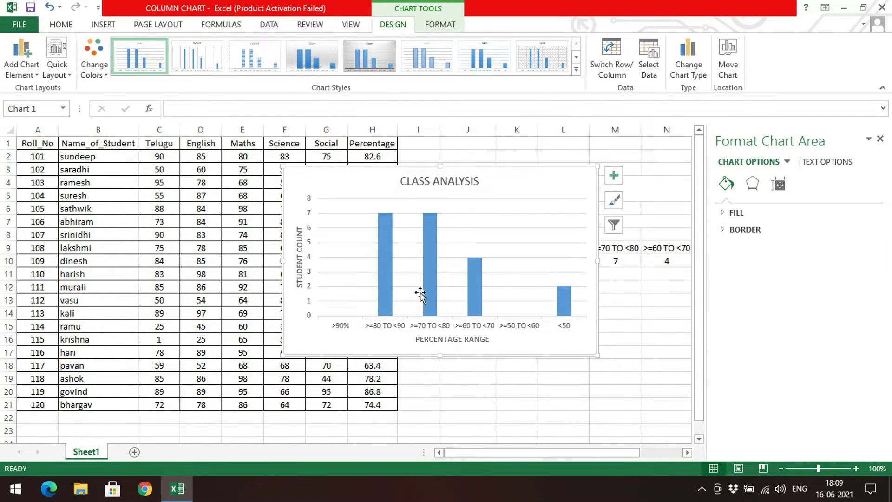
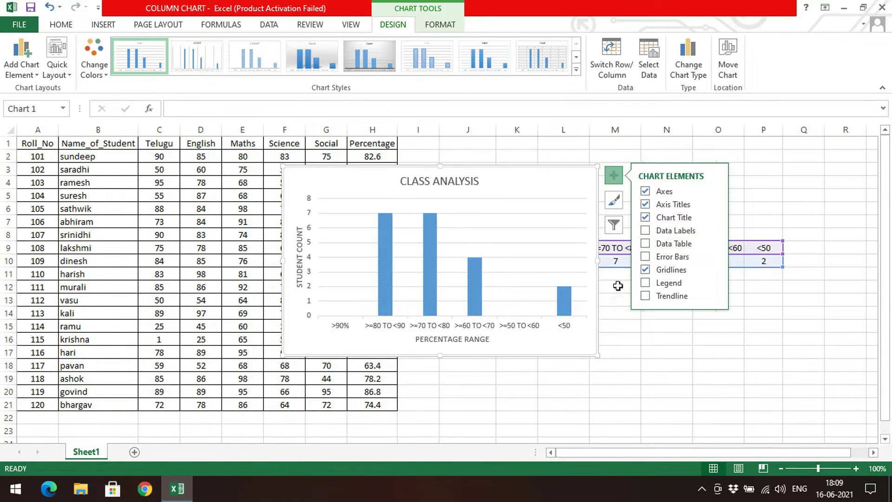
Step: Try showing data labels on the columns, including the Center placement, and remove the labels again
click(648, 232)
click(645, 231)
click(647, 234)
click(714, 230)
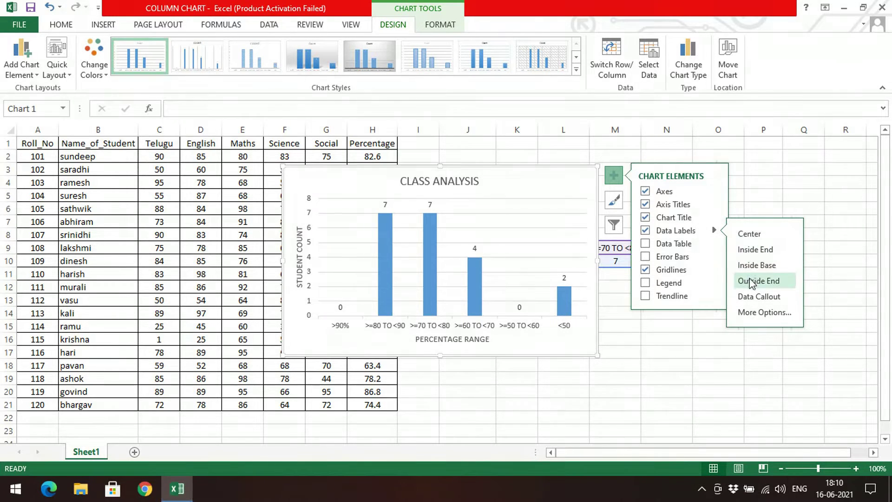
click(736, 239)
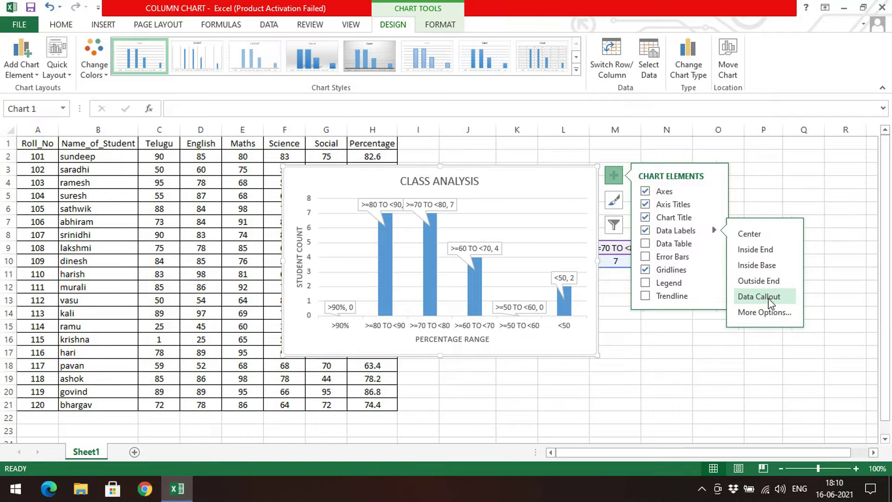
click(646, 231)
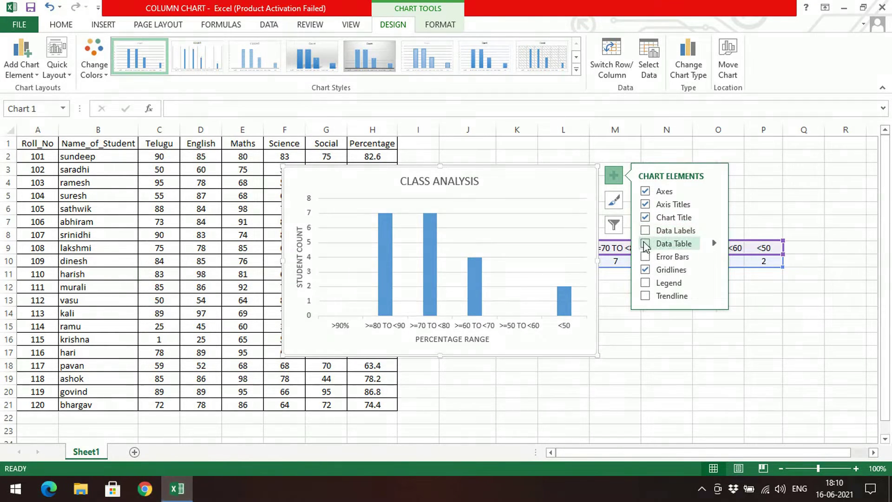
Step: Try showing and removing the chart's data table, and hiding and restoring its gridlines
click(646, 244)
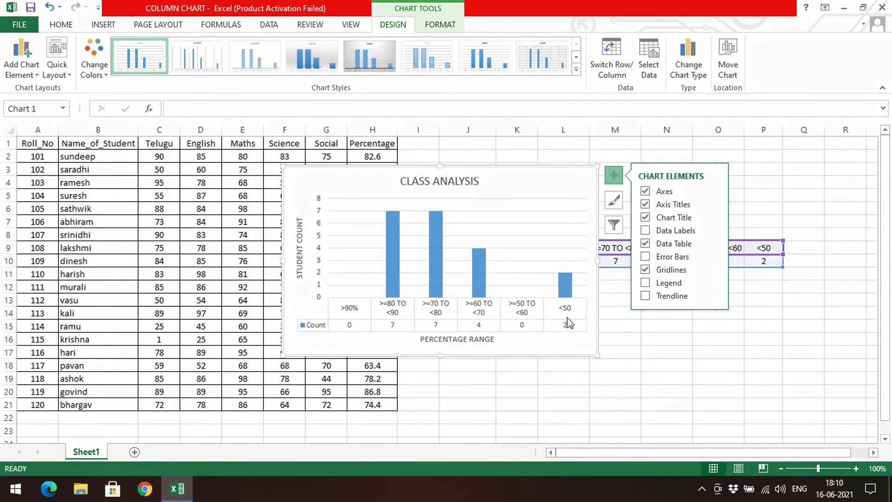
click(644, 248)
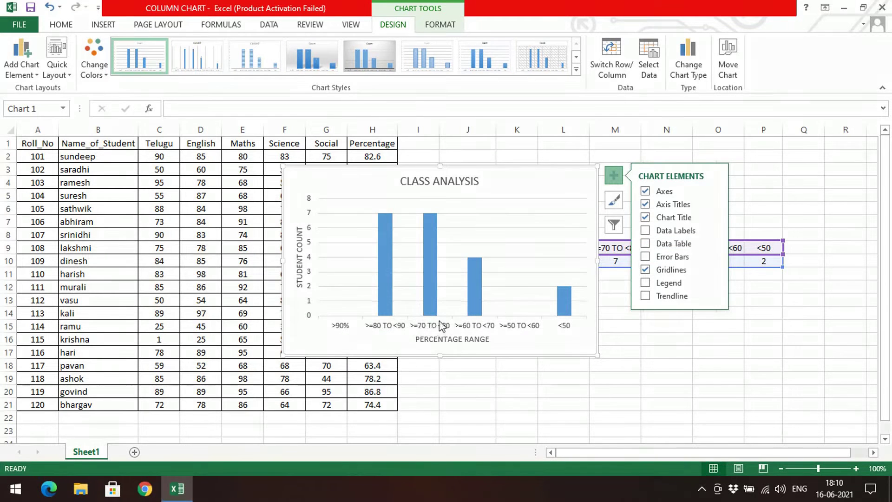
click(646, 244)
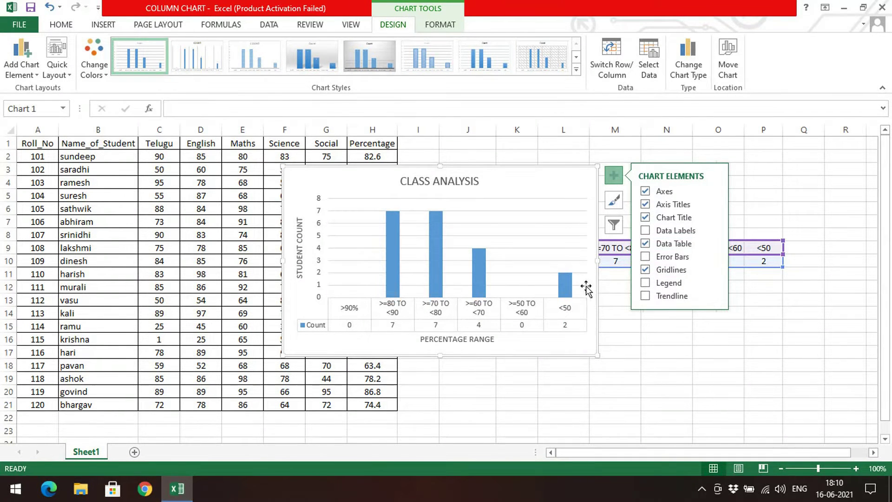
click(646, 246)
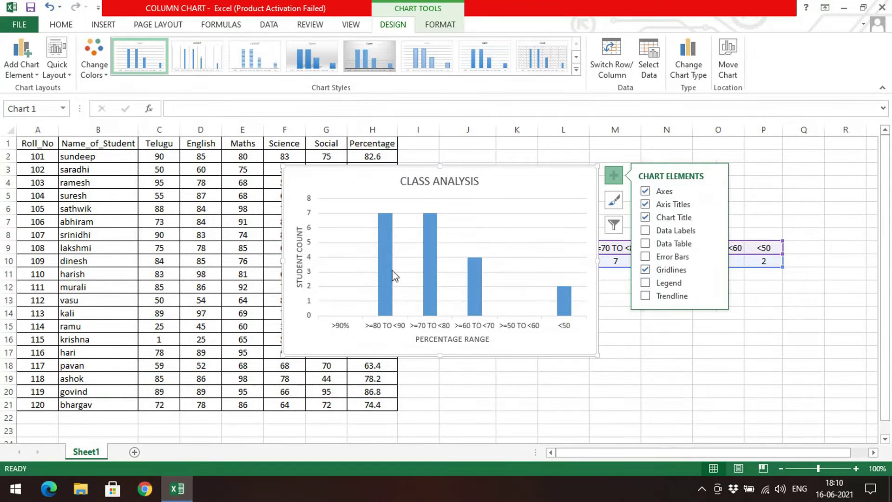
click(646, 268)
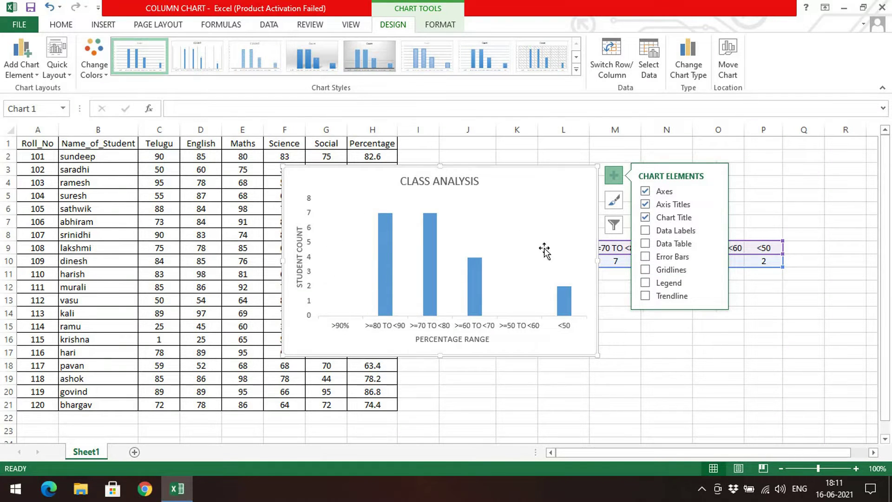
click(647, 270)
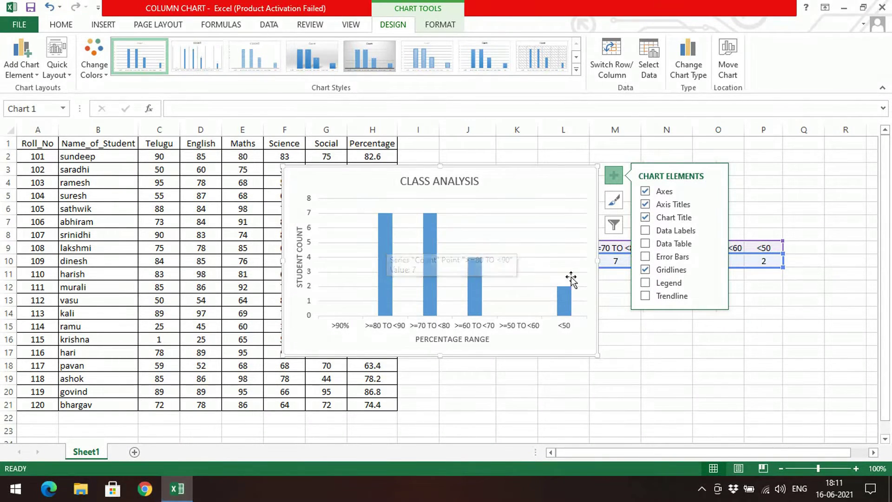
Step: Try showing the chart legend with the Top placement, and remove the legend again
click(651, 282)
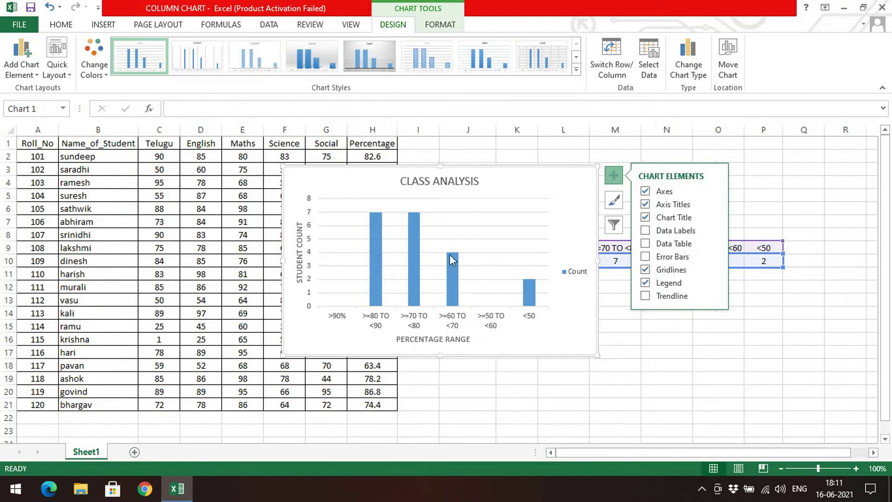
click(715, 284)
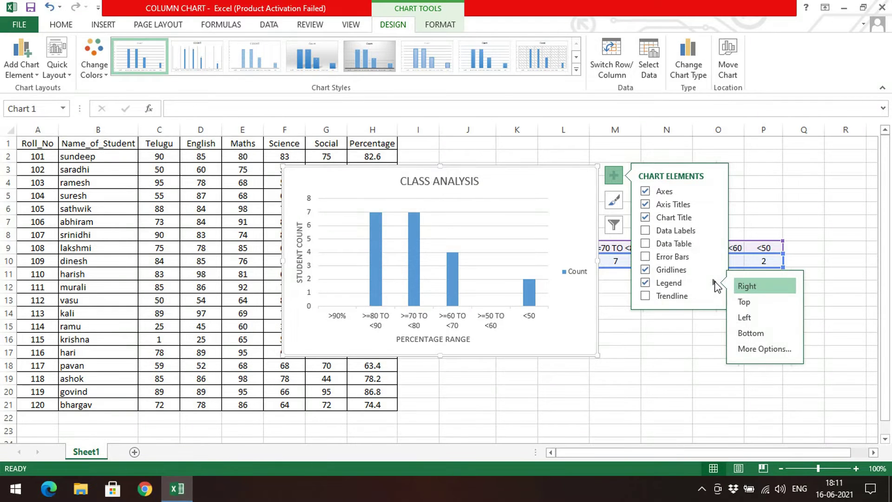
click(739, 304)
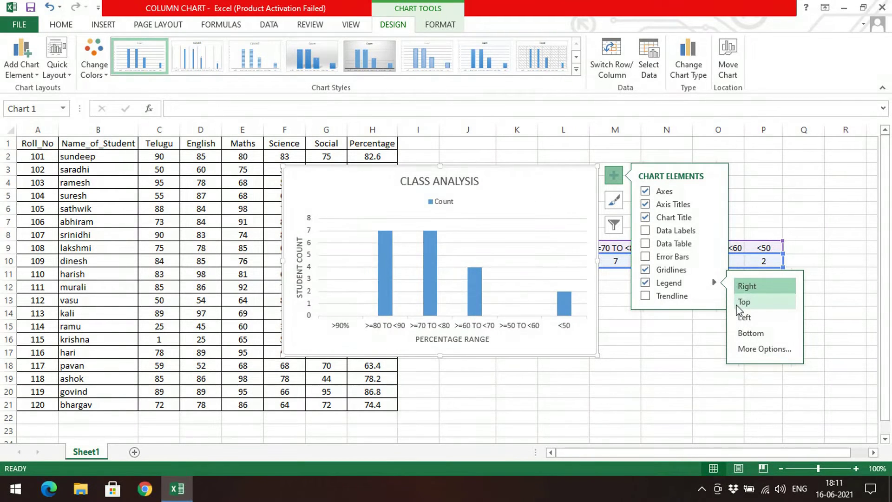
click(645, 282)
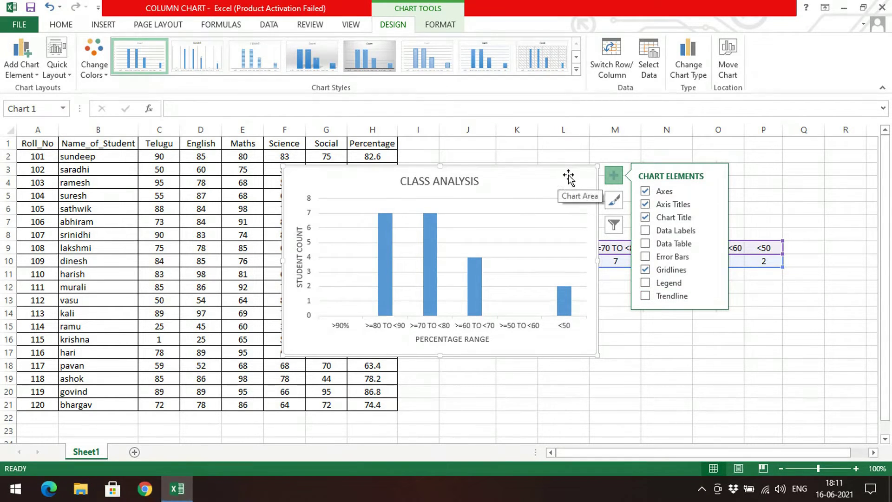
Step: Browse the available chart styles and the colourful and monochromatic colour palettes for the chart without applying any
click(614, 202)
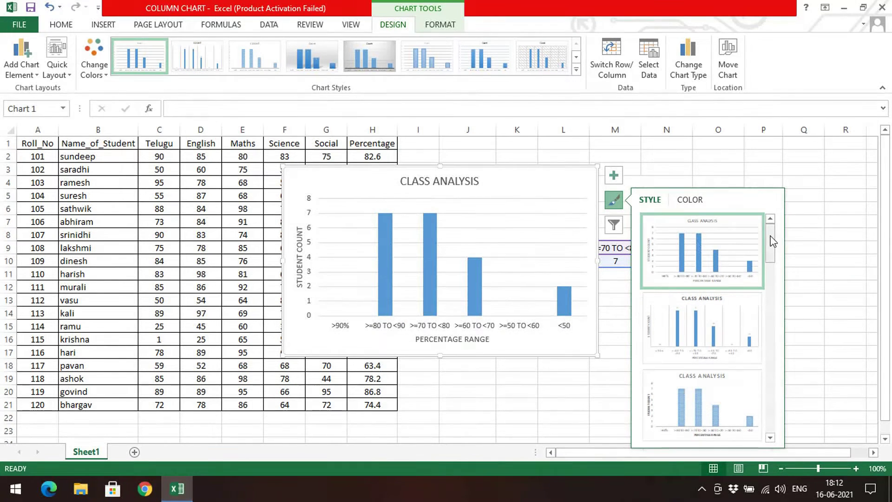
scroll(772, 245, down, 2)
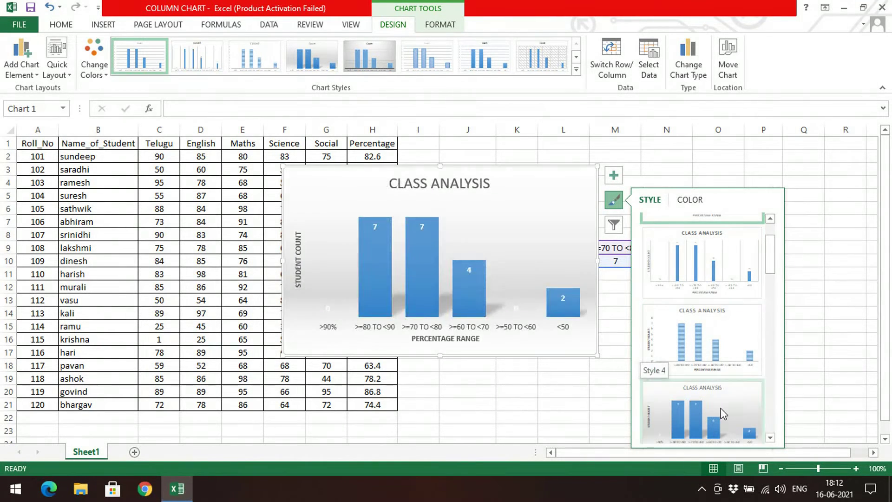
drag(772, 249, 784, 359)
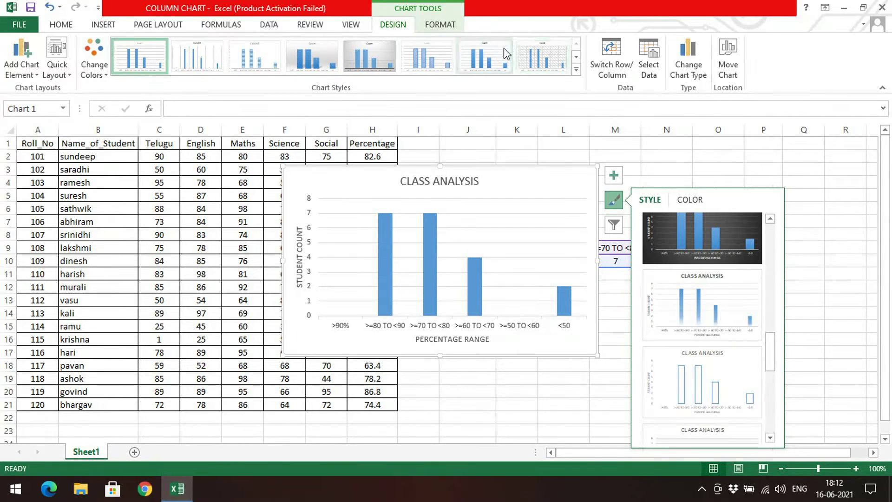
click(577, 56)
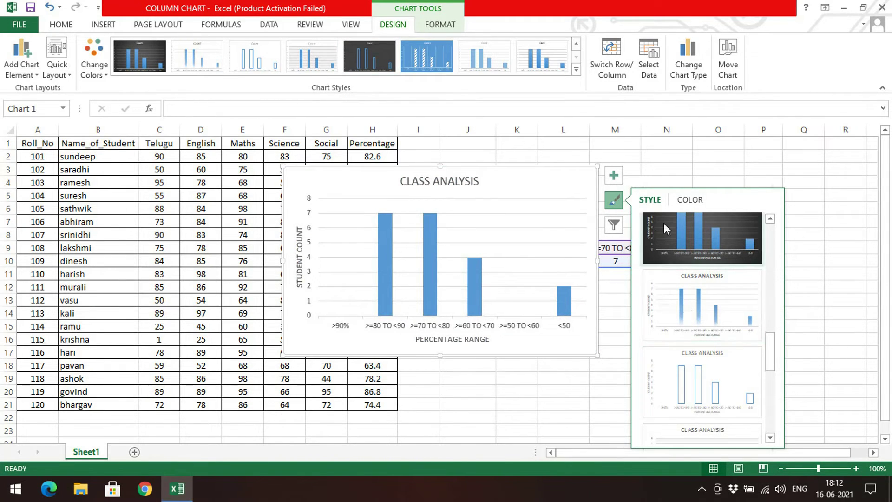
click(690, 200)
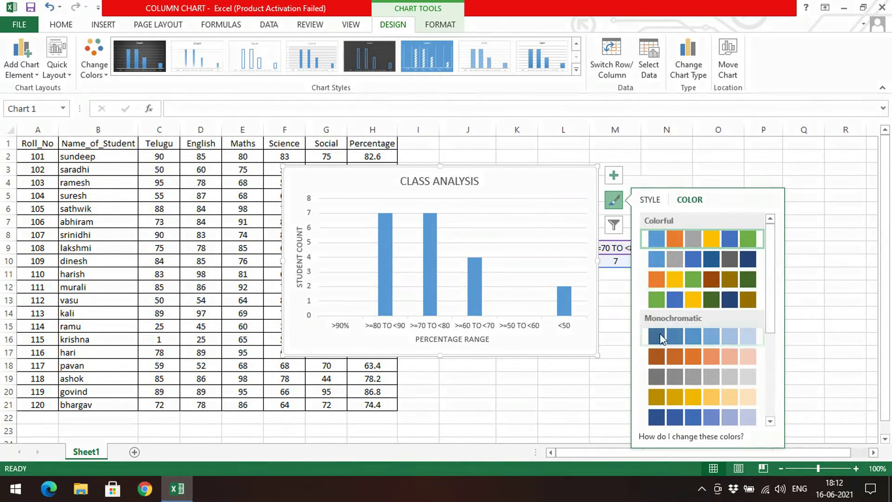
scroll(670, 325, down, 3)
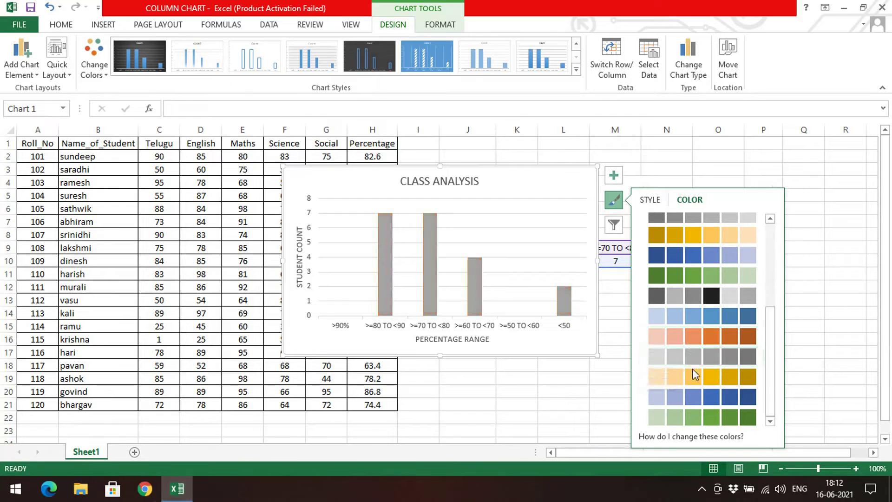
click(683, 411)
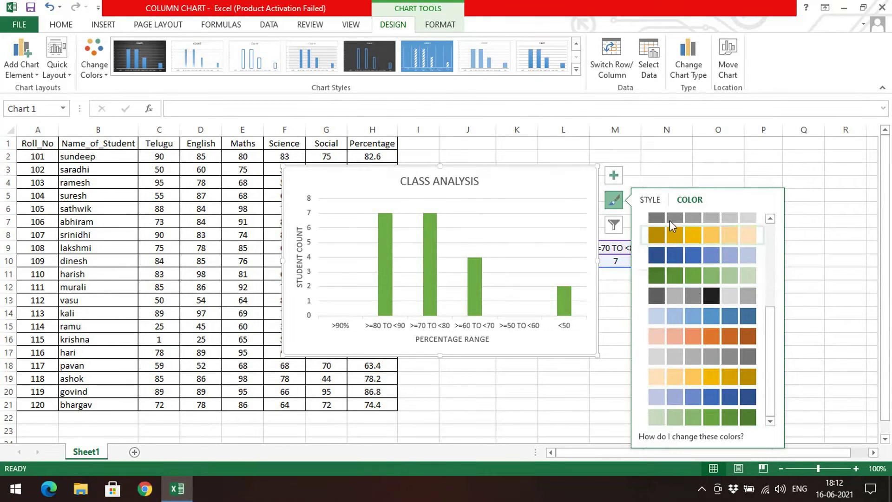
click(641, 203)
click(614, 207)
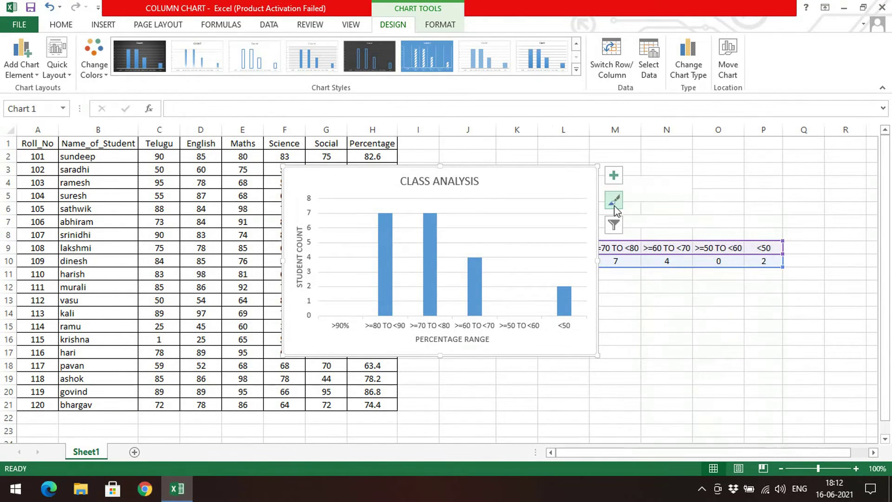
Step: Open the chart area's formatting options and try an orange solid fill as the chart background
double_click(566, 178)
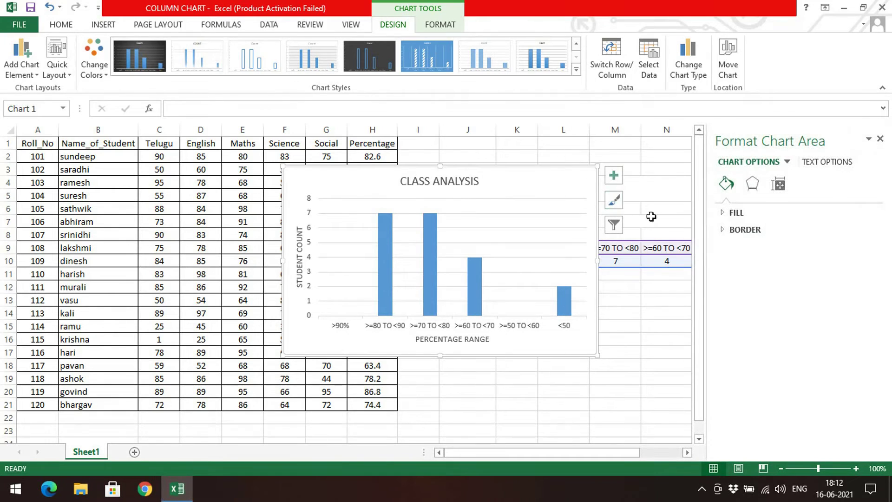
click(726, 215)
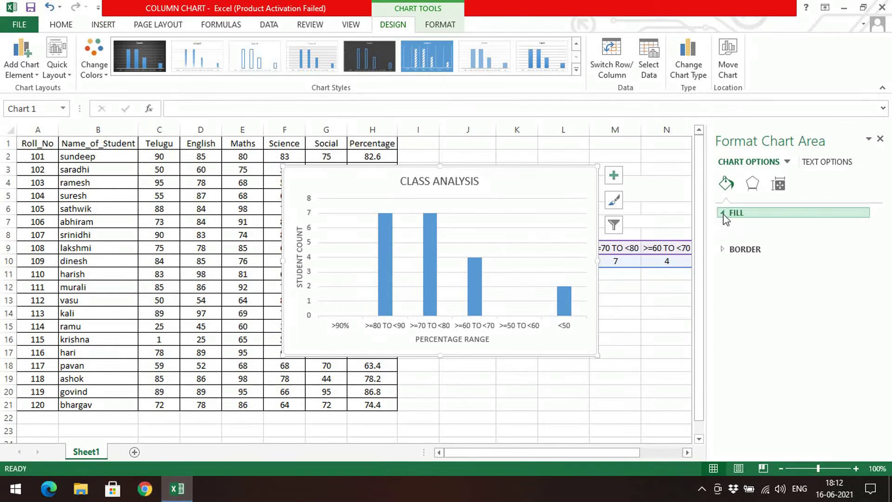
click(724, 215)
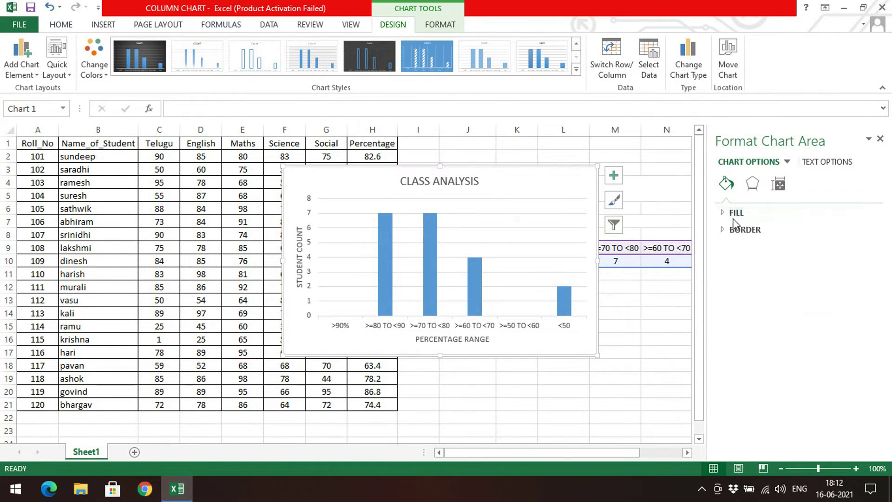
click(726, 215)
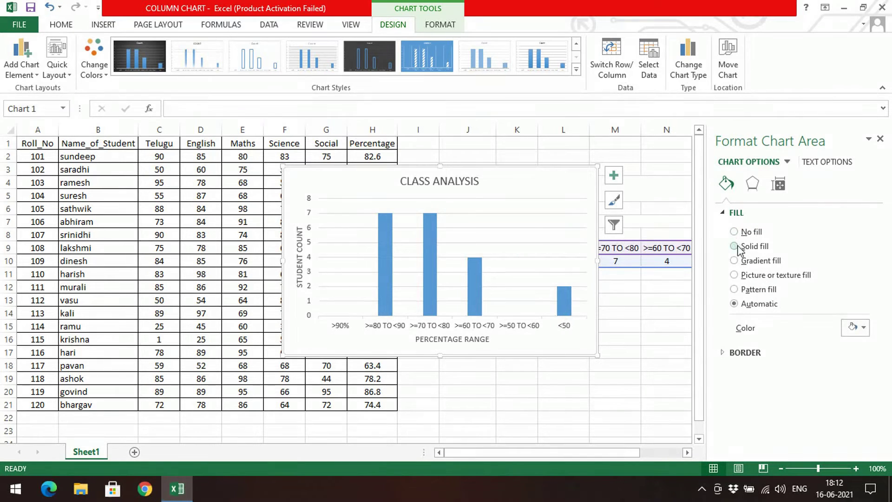
click(733, 248)
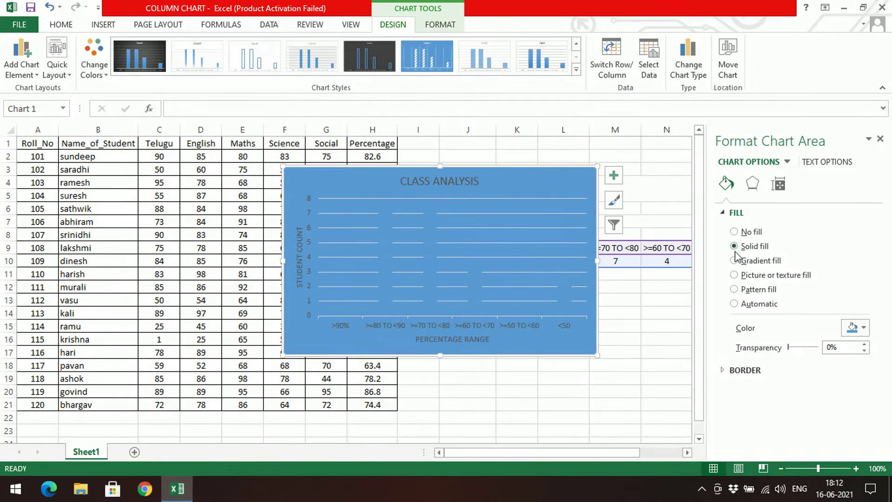
click(863, 328)
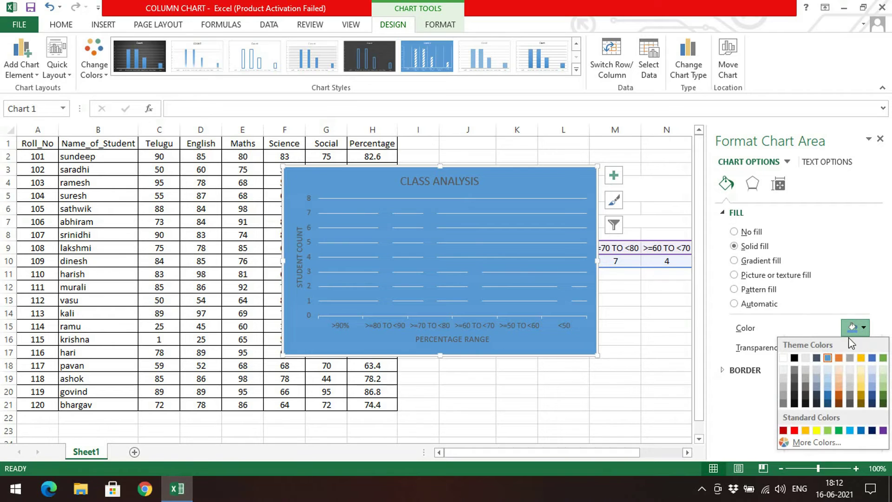
click(839, 358)
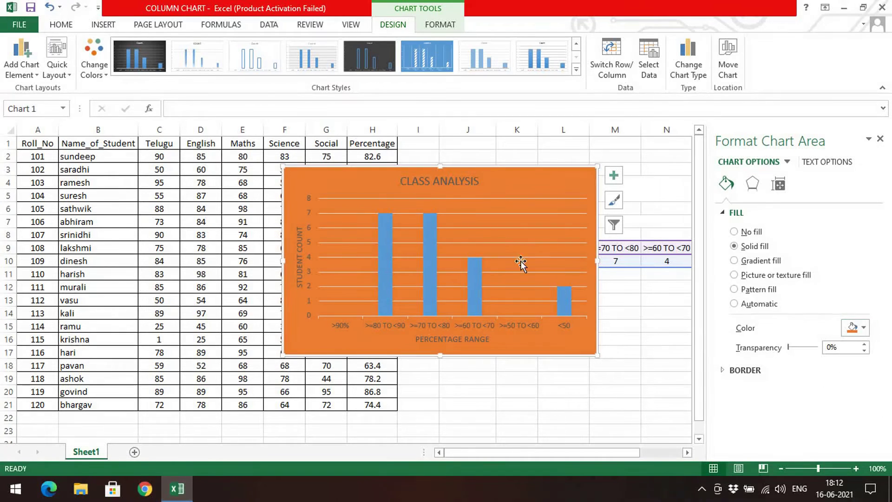
Step: Try a gradient fill and several pattern fills, including wide diagonal stripes, on the chart area, and restore the automatic fill
click(735, 261)
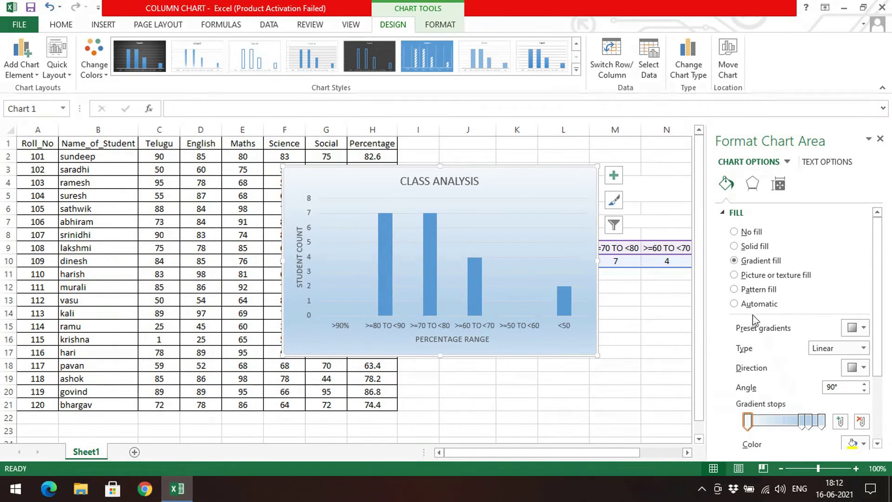
click(738, 290)
click(811, 361)
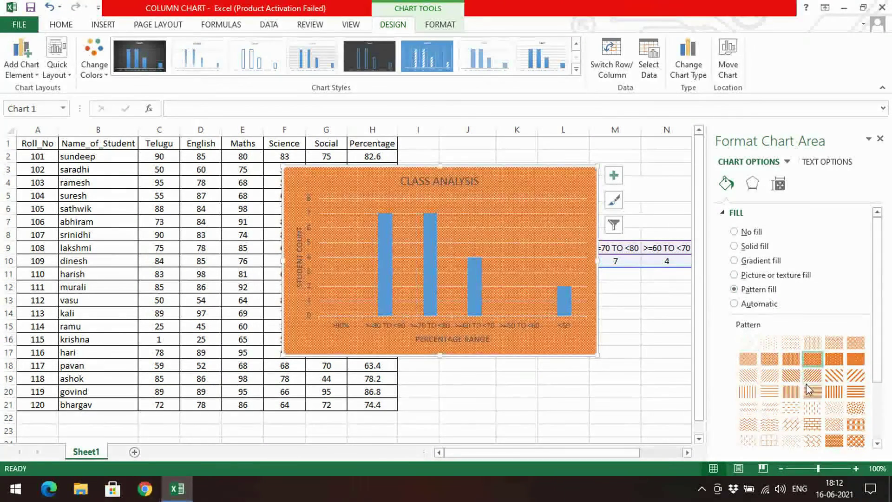
click(811, 392)
click(841, 379)
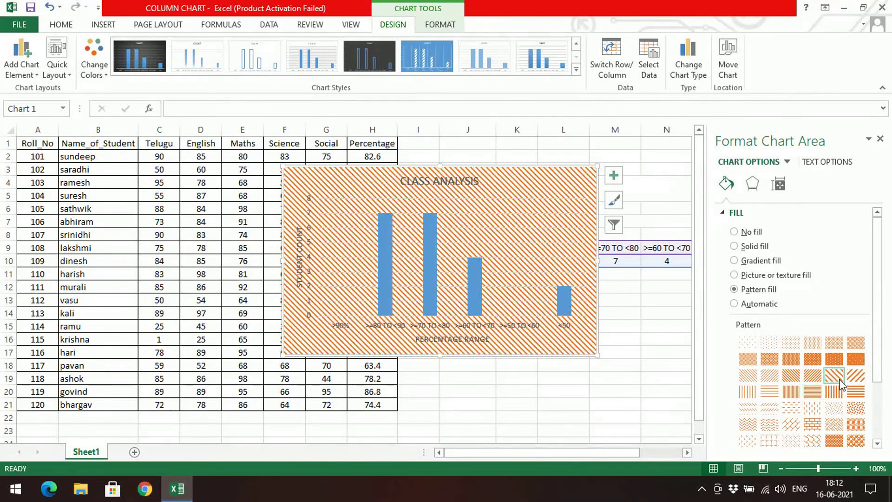
click(735, 304)
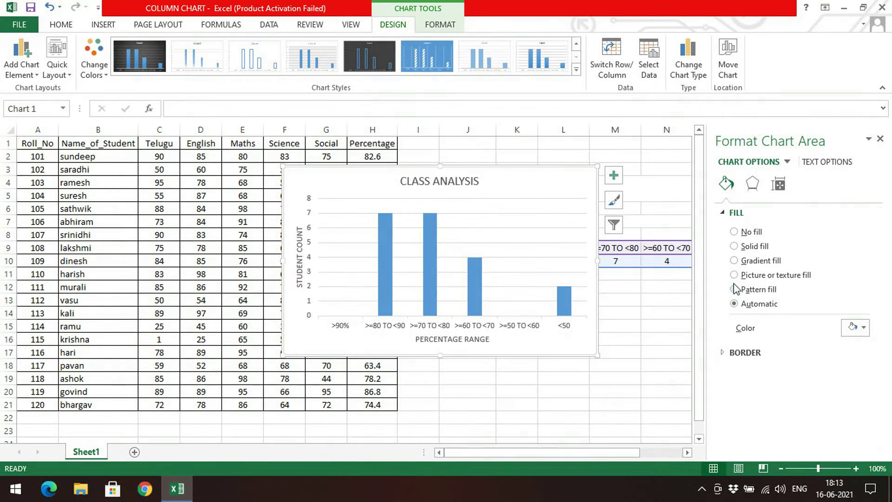
Step: Try the chart area with no fill while moving the chart lower over the cells, and restore the automatic fill
click(733, 232)
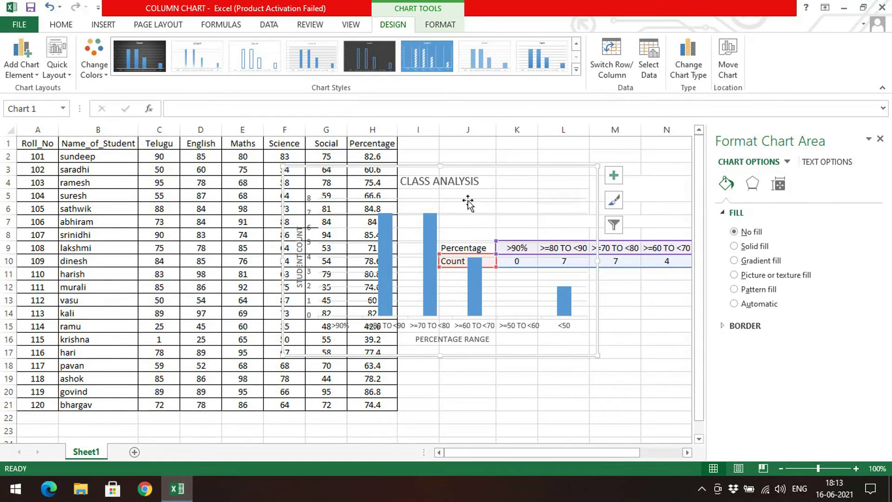
drag(516, 187, 535, 222)
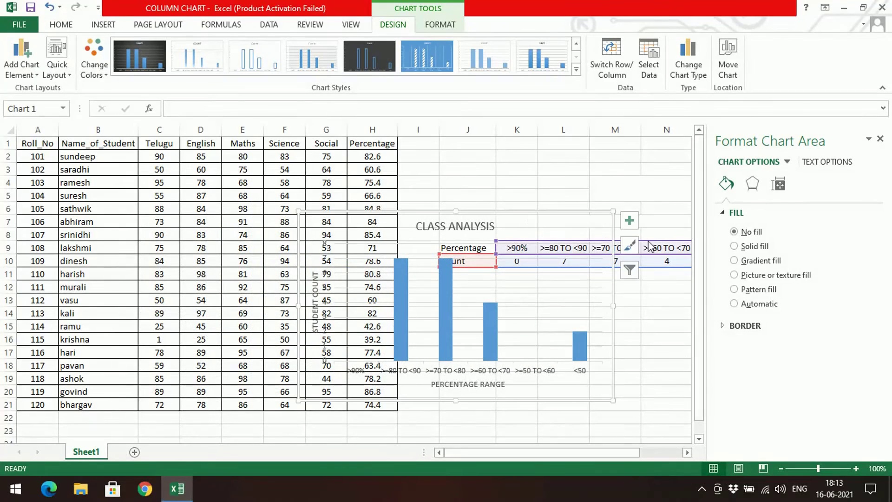
click(744, 306)
Step: Move the chart up to the first rows of the sheet and give the chart area a light grey solid fill after trying orange
drag(526, 220, 501, 153)
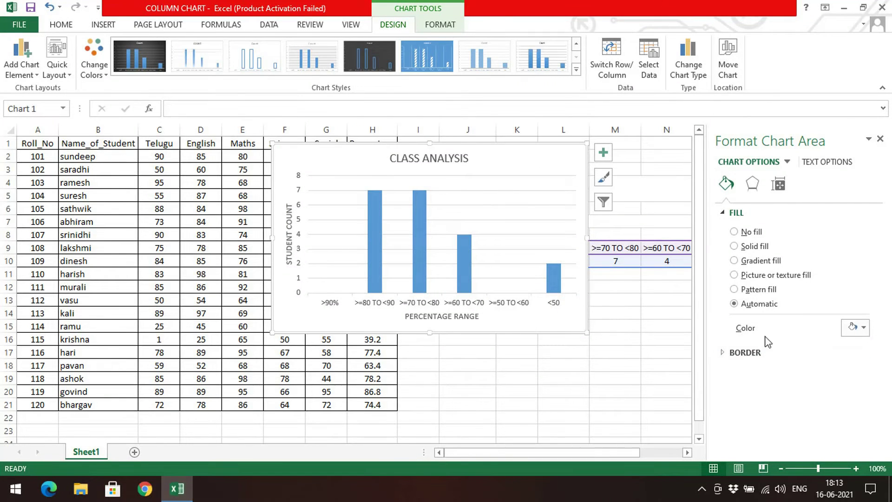
click(857, 328)
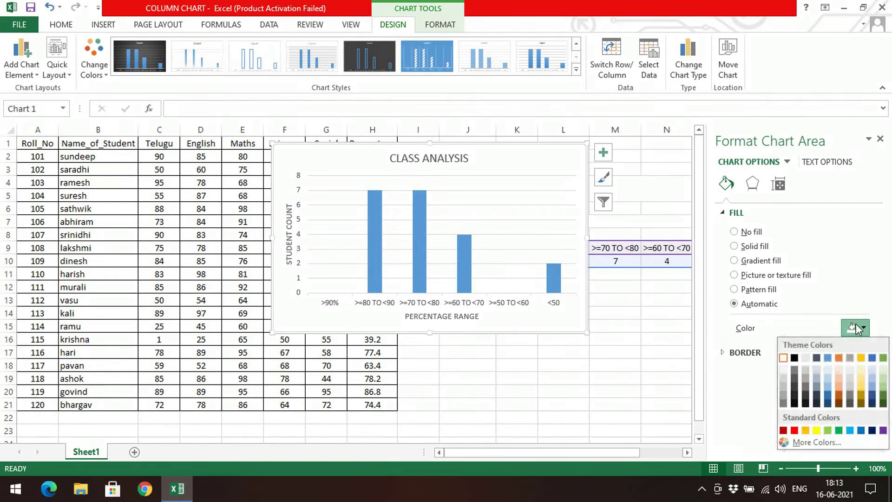
click(840, 359)
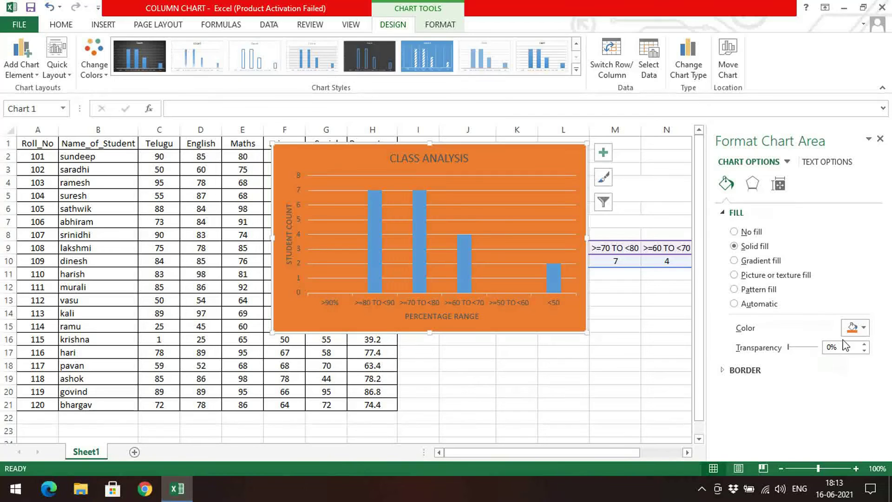
click(859, 329)
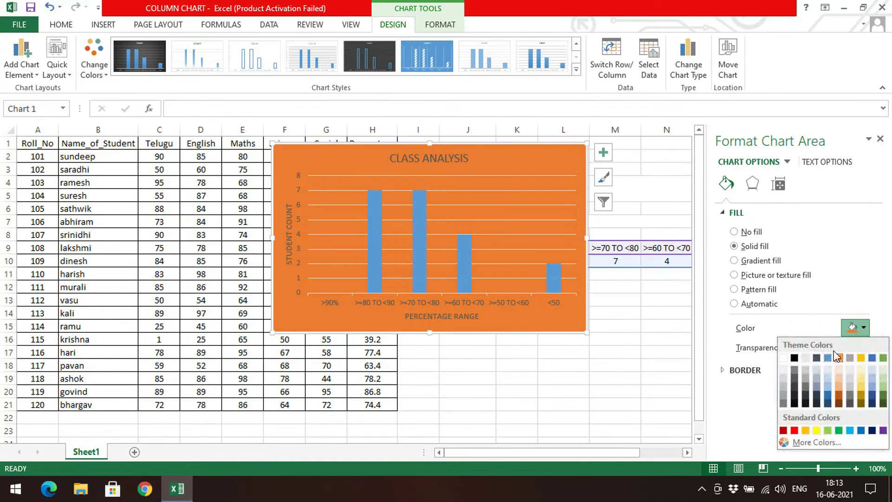
click(807, 359)
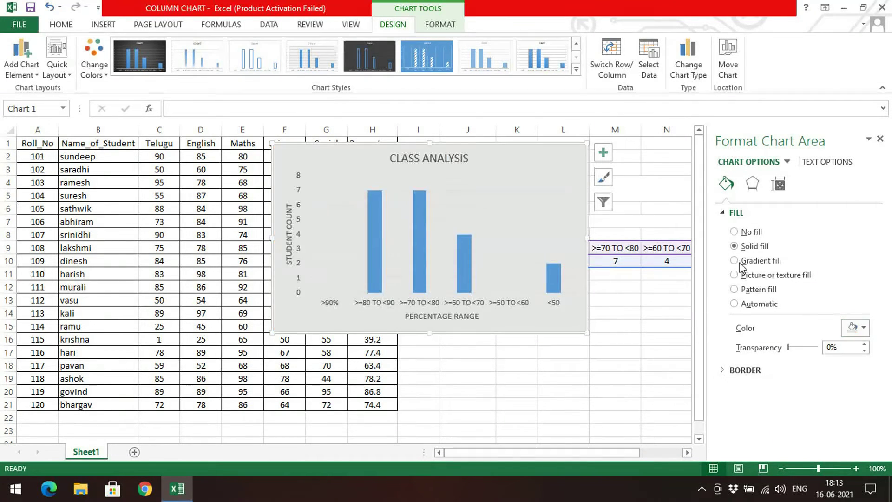
Step: Examine the chart area's effect options, including the shadow settings, and close the formatting options
click(724, 214)
click(748, 187)
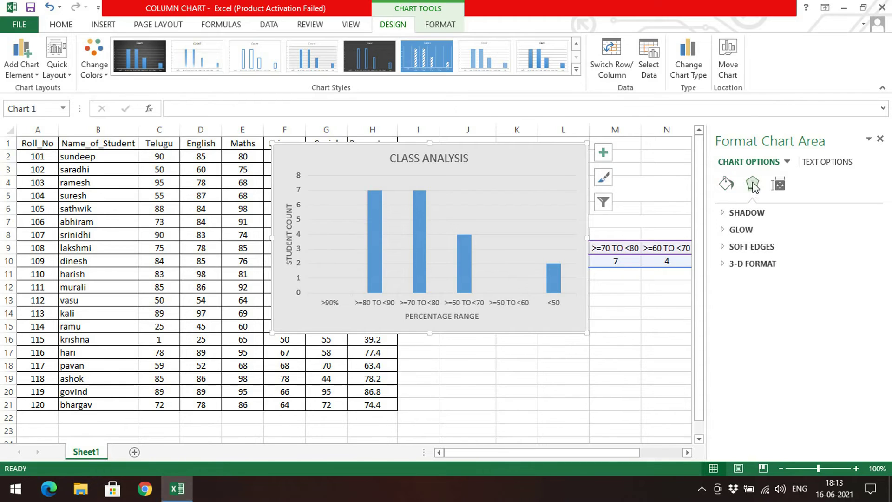
click(726, 215)
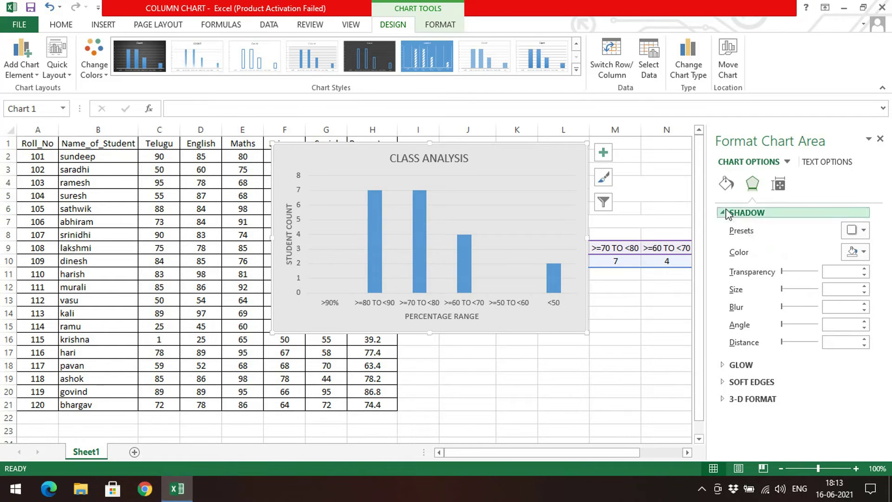
click(749, 212)
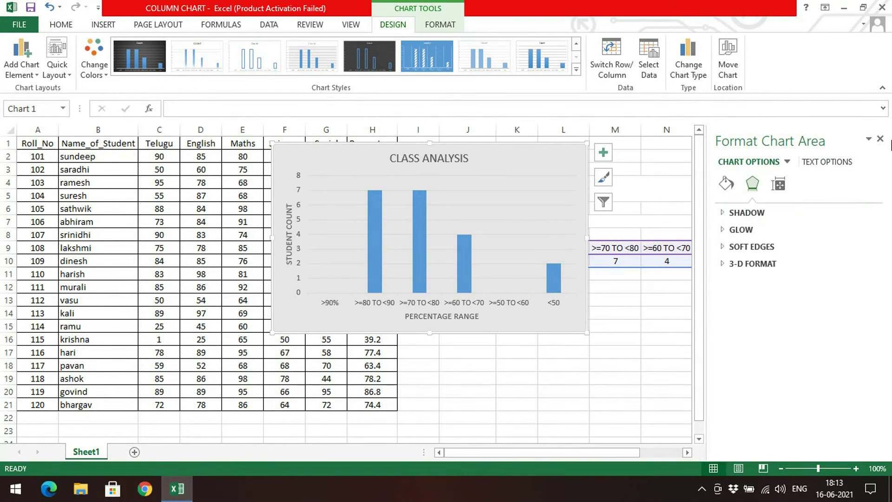
click(880, 138)
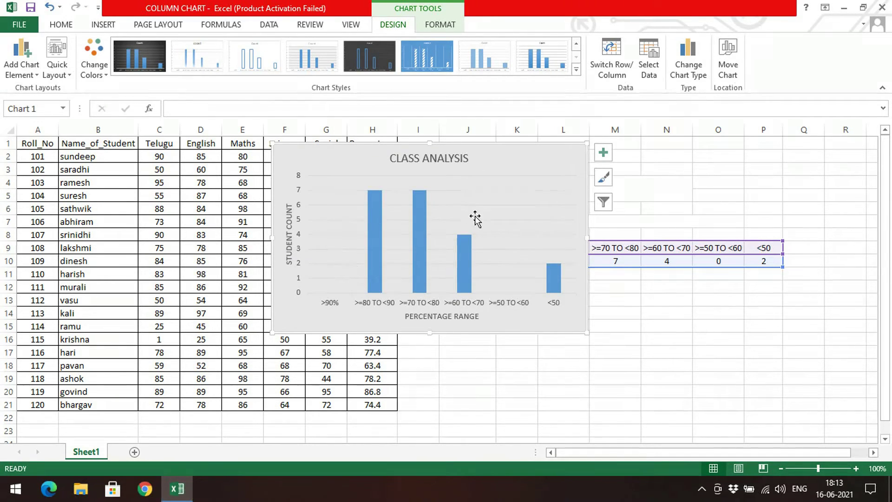
Step: Set the maximum bound of the chart's vertical student count axis to 10
double_click(482, 310)
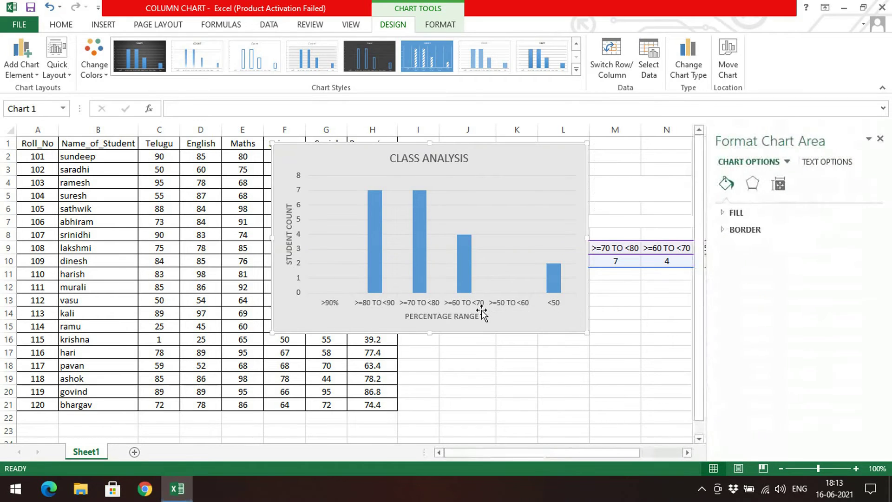
click(483, 305)
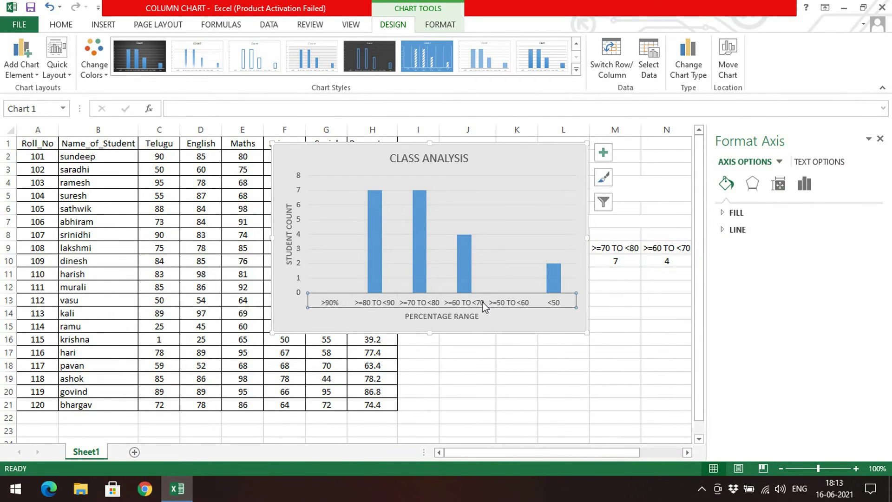
click(300, 274)
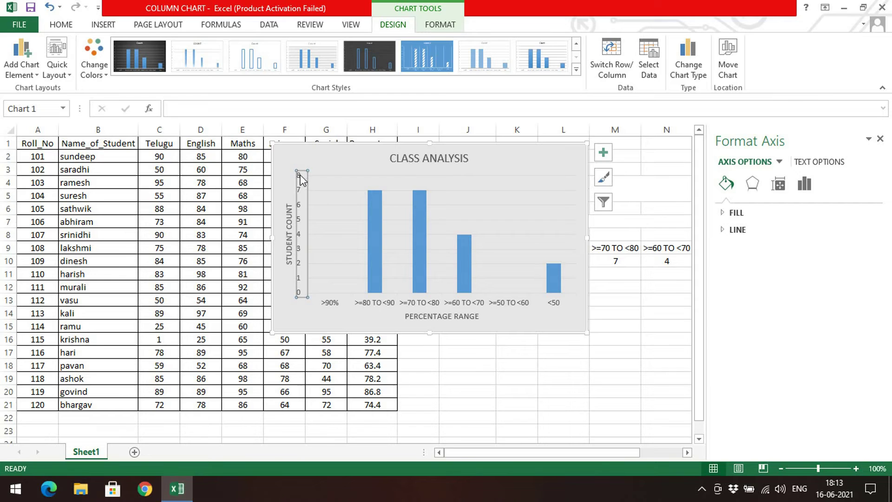
click(780, 184)
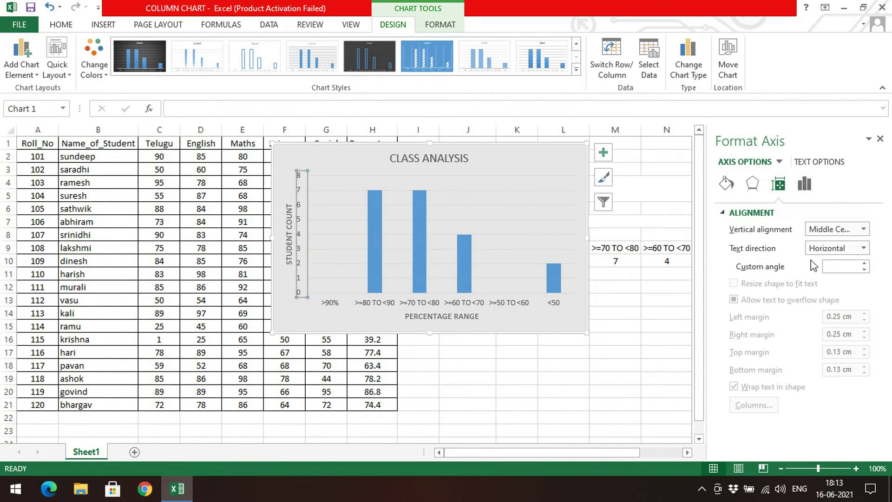
click(805, 188)
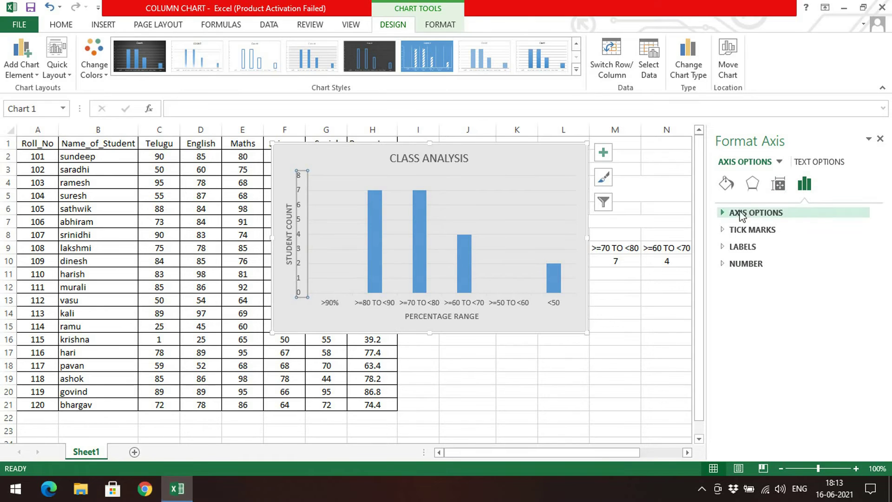
click(725, 215)
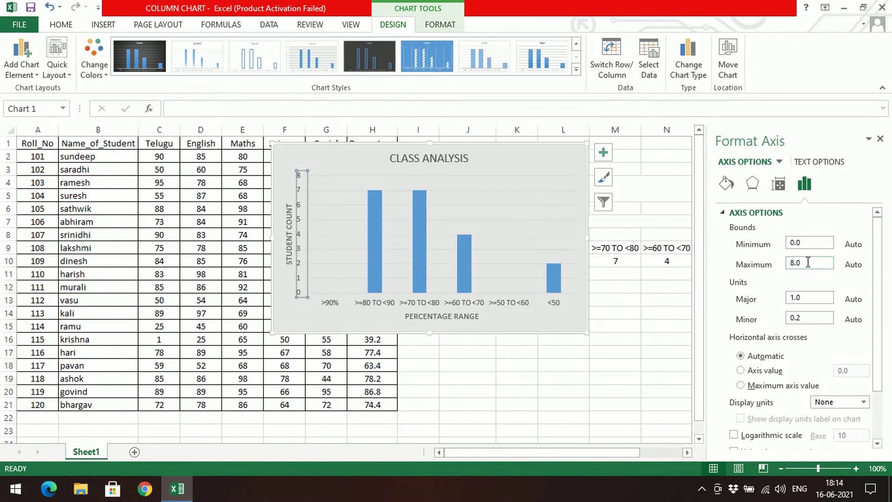
drag(808, 263, 768, 261)
text(10)
key(Return)
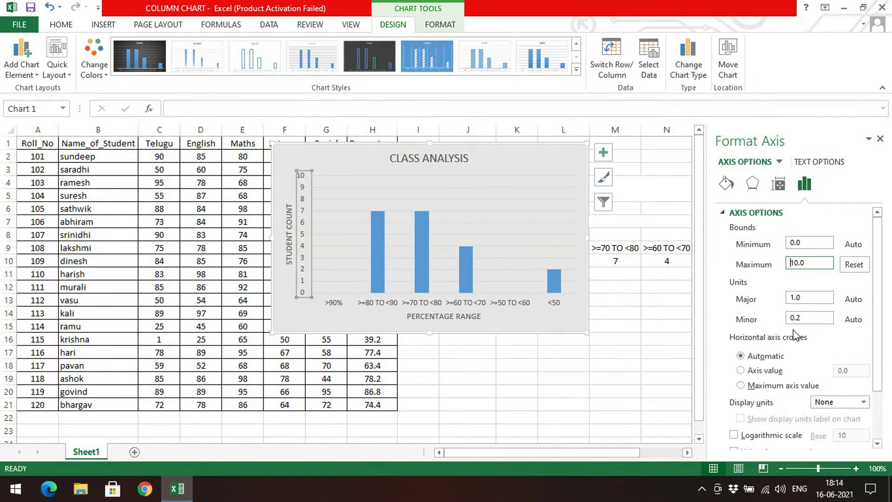
Step: Fix the major unit of the vertical axis at 1.0
click(811, 298)
double_click(811, 298)
text(2)
key(Return)
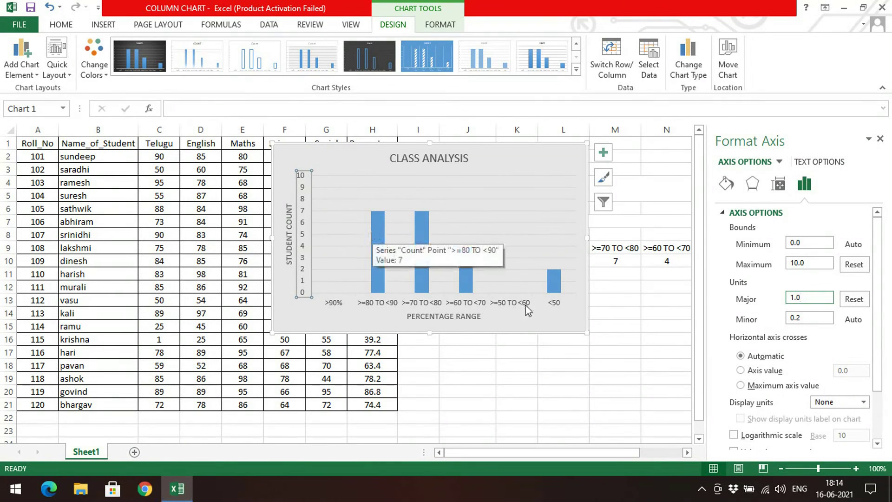
Step: Examine the vertical axis's tick mark and label options and the list of chart elements, and close the axis formatting options
scroll(842, 280, down, 2)
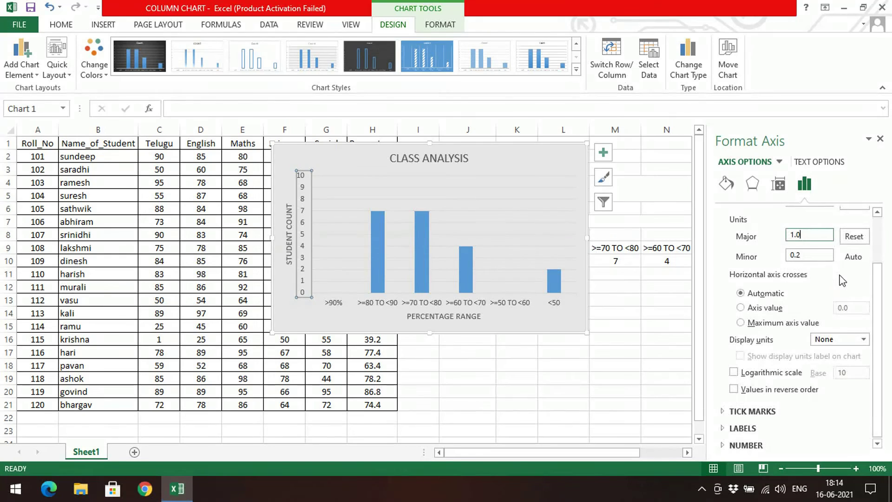
click(732, 414)
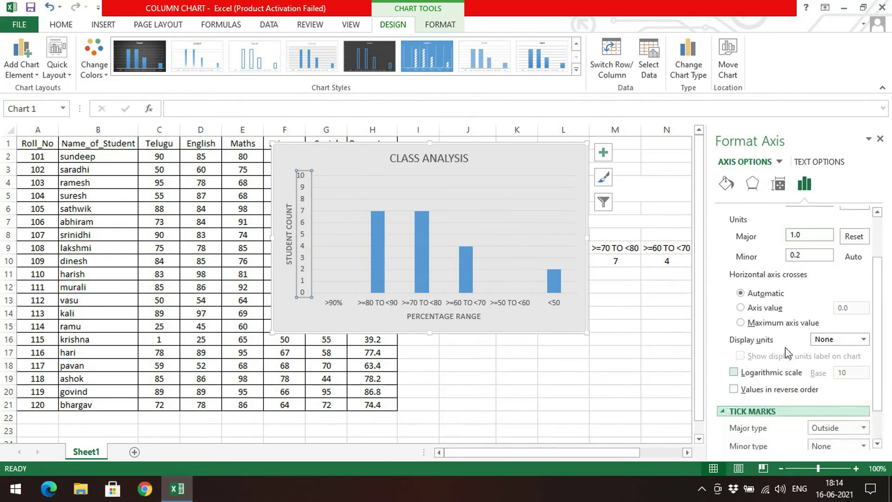
click(752, 369)
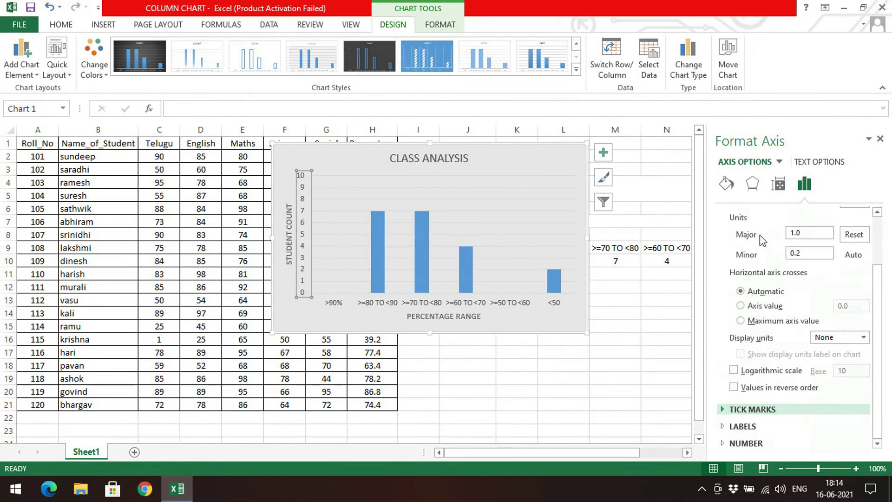
click(740, 426)
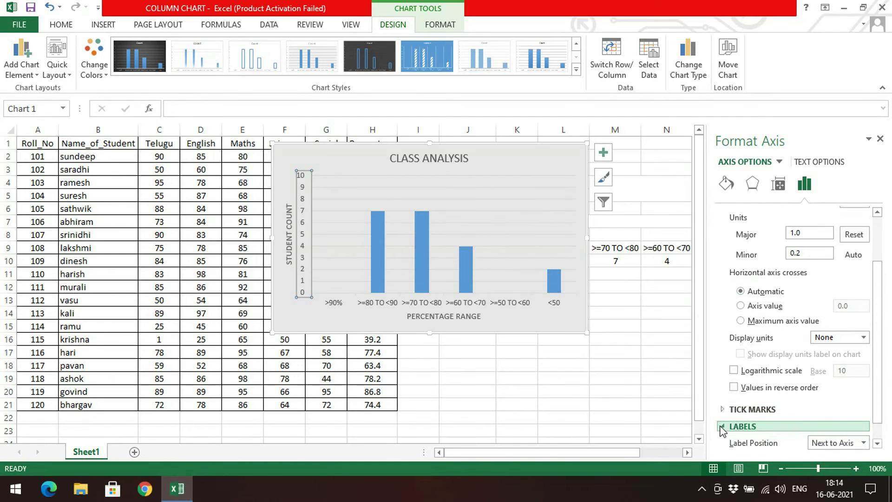
click(724, 427)
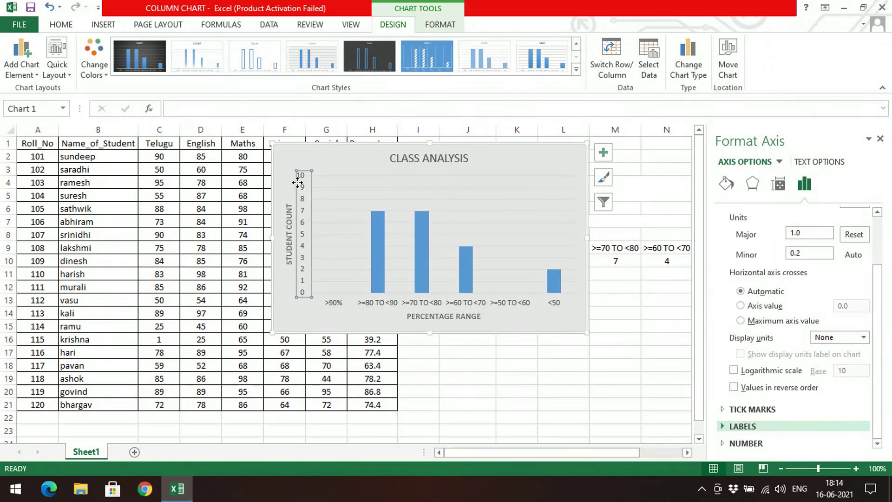
scroll(800, 325, up, 2)
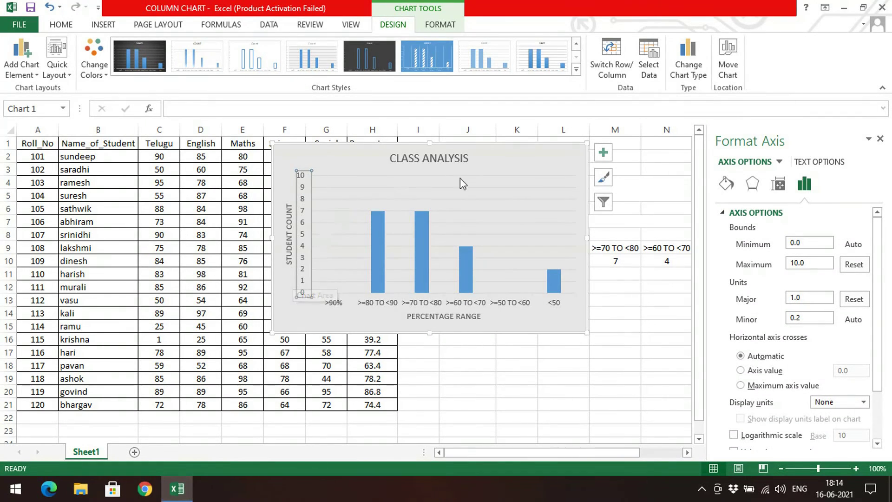
click(606, 154)
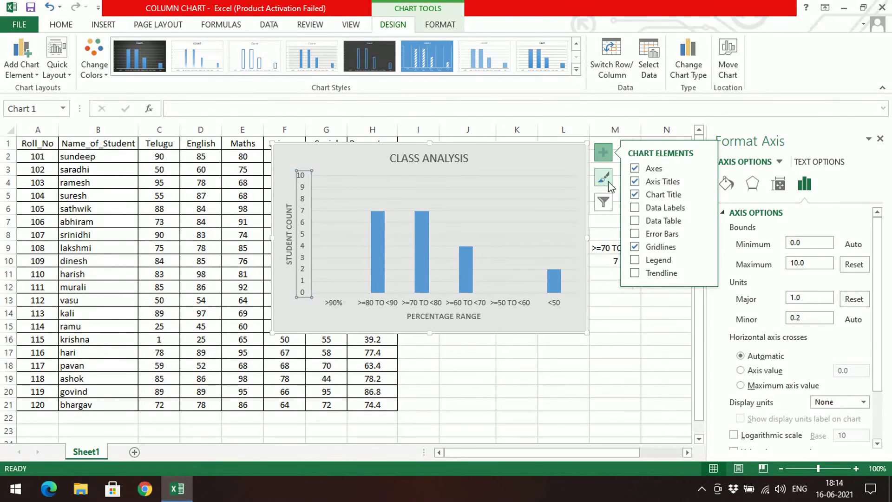
click(880, 138)
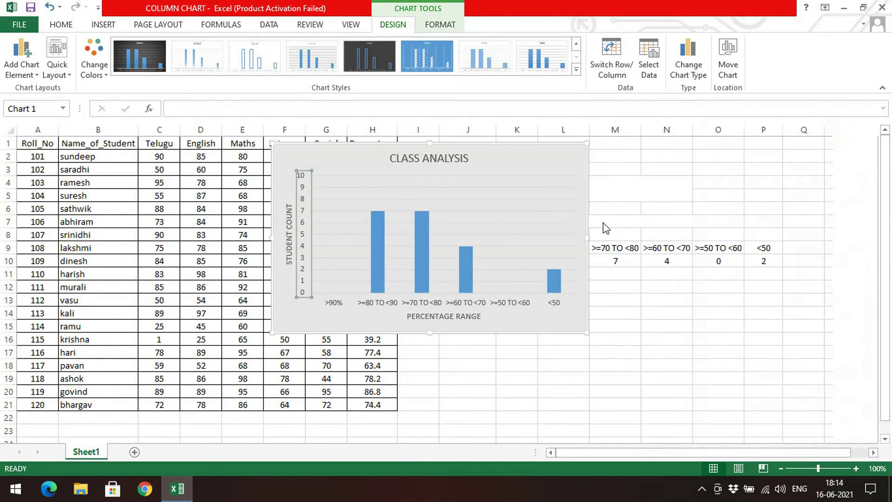
Step: Move the chart clear of the student table and enlarge it to cover about columns J to Q and rows 2 to 19
drag(516, 169, 677, 195)
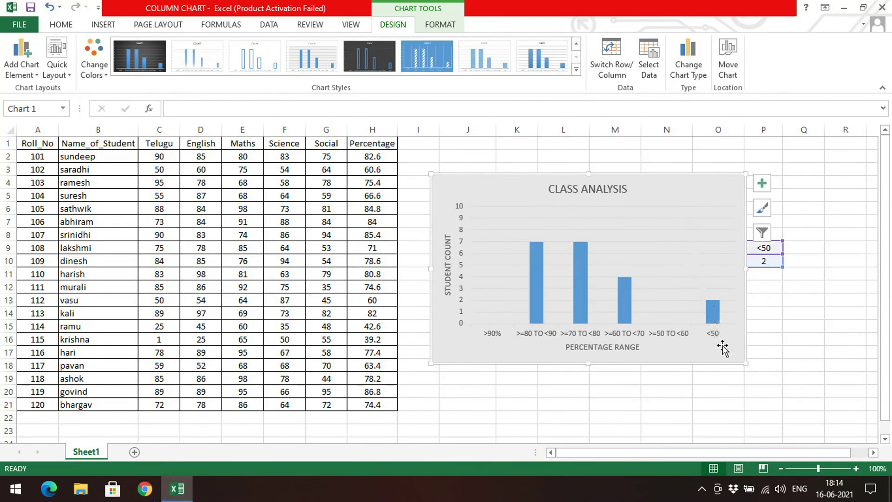
drag(745, 364, 794, 399)
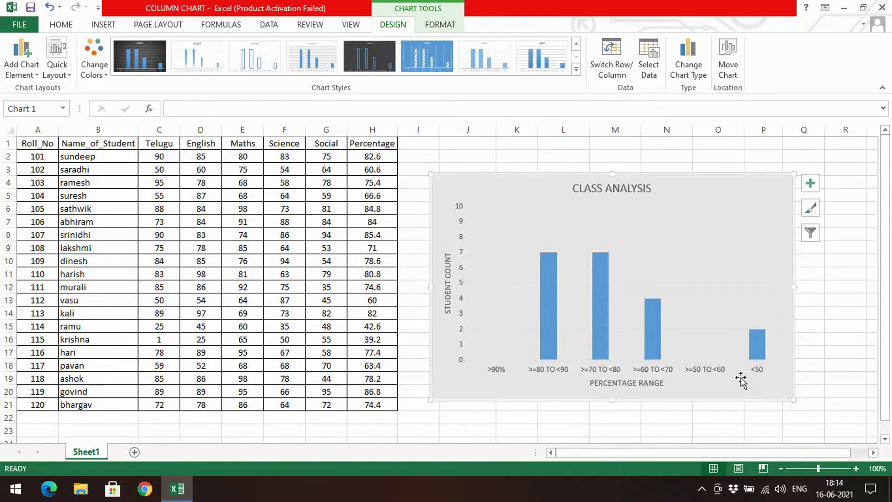
drag(723, 202, 749, 177)
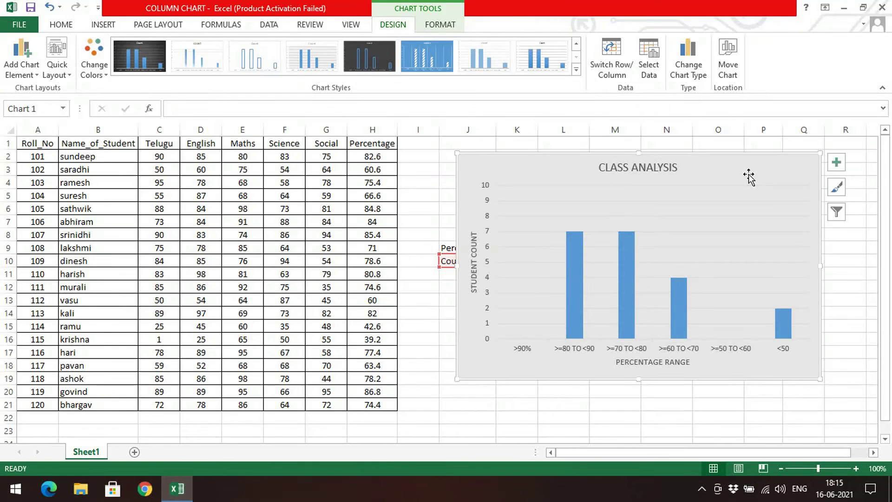